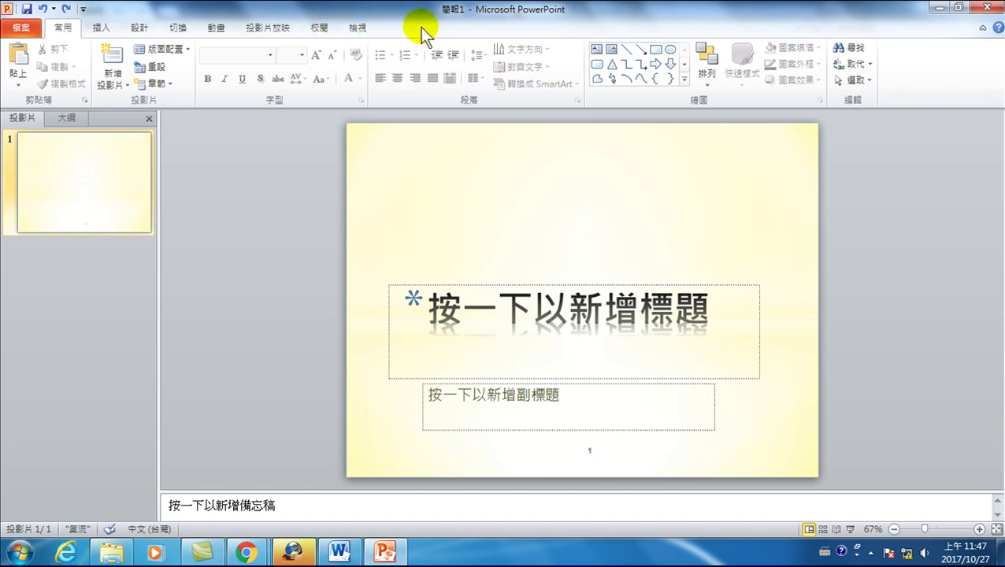
Enter Slide Master view, duplicate the yellow 氣流 master, and select the new master 2
click(356, 26)
click(181, 67)
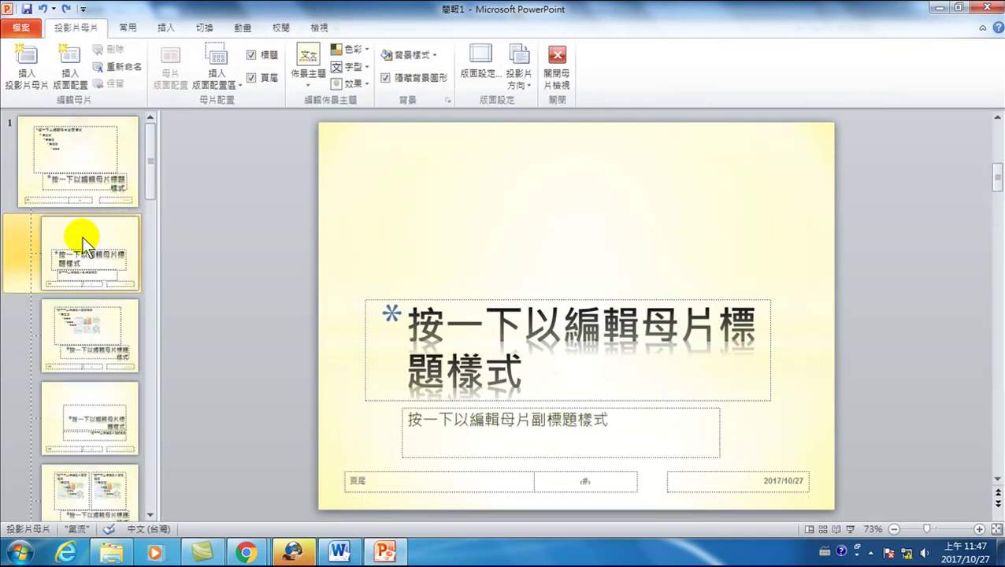
right_click(70, 140)
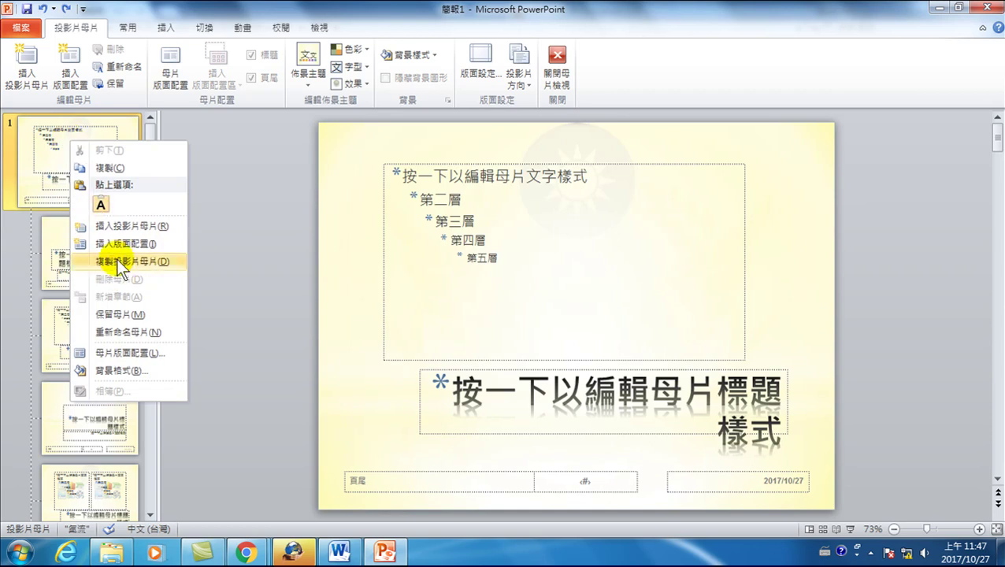
click(114, 260)
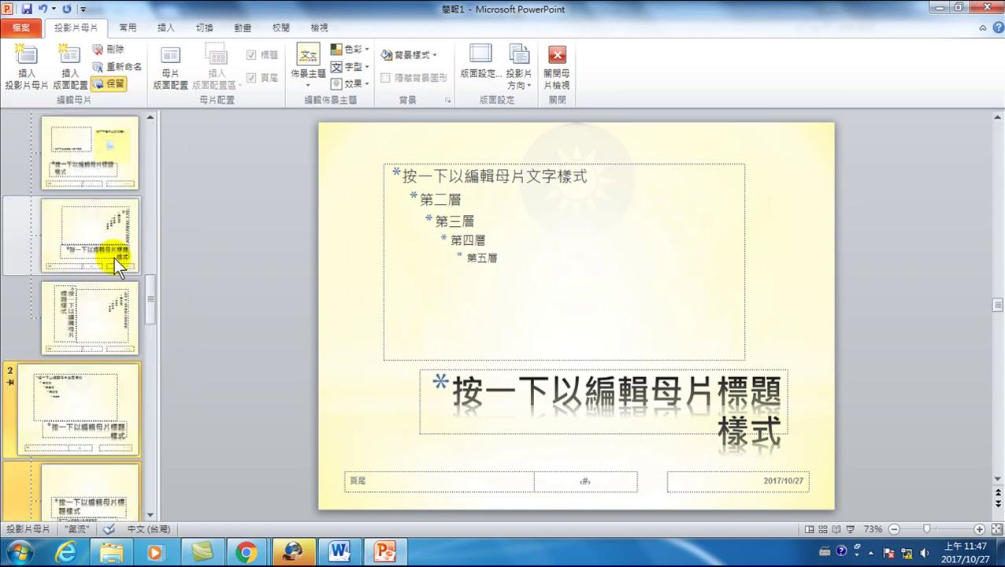
click(79, 383)
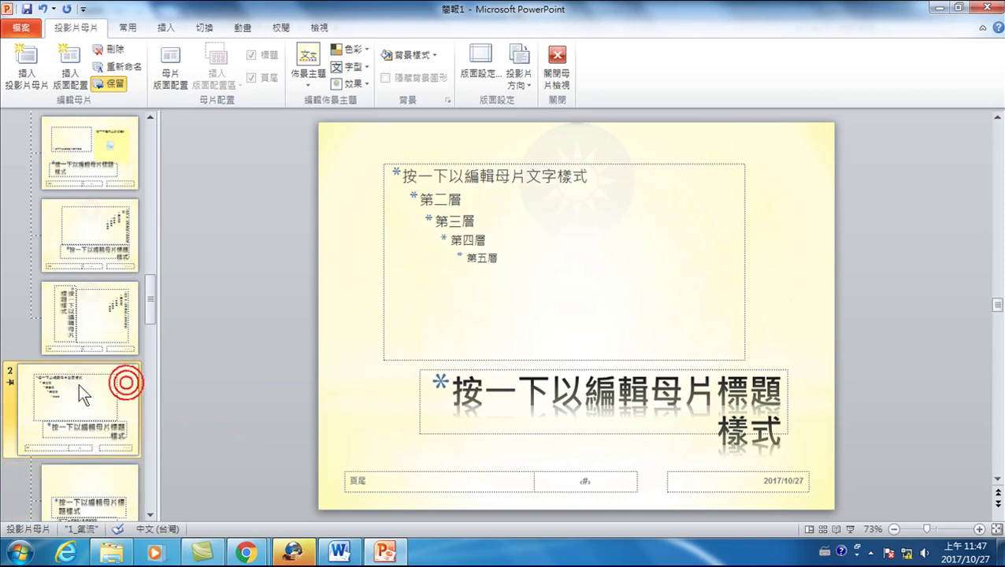
Apply the 市鎮 colour scheme to master 2 for a silver-gray background
click(366, 47)
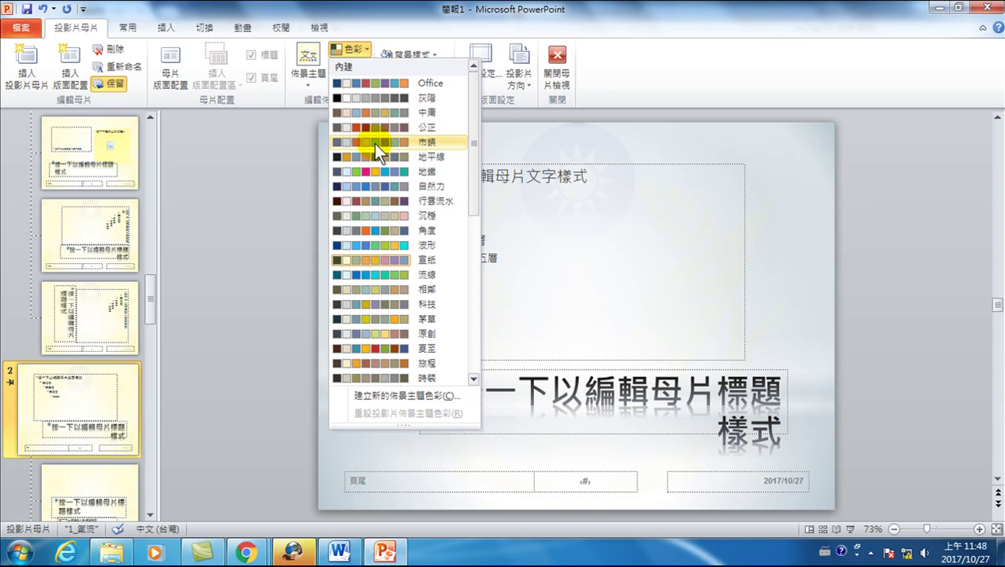
click(374, 143)
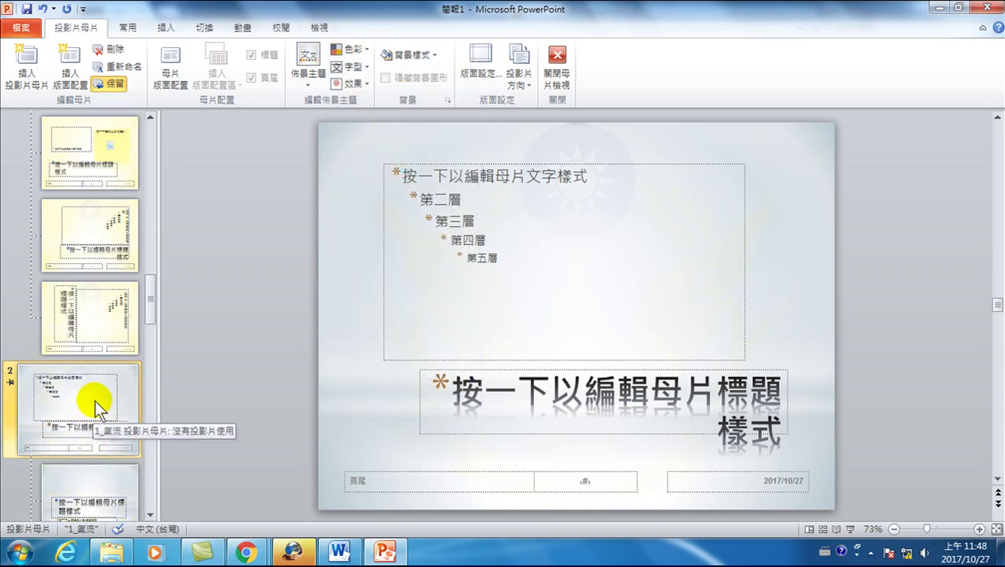
scroll(96, 400, down, 3)
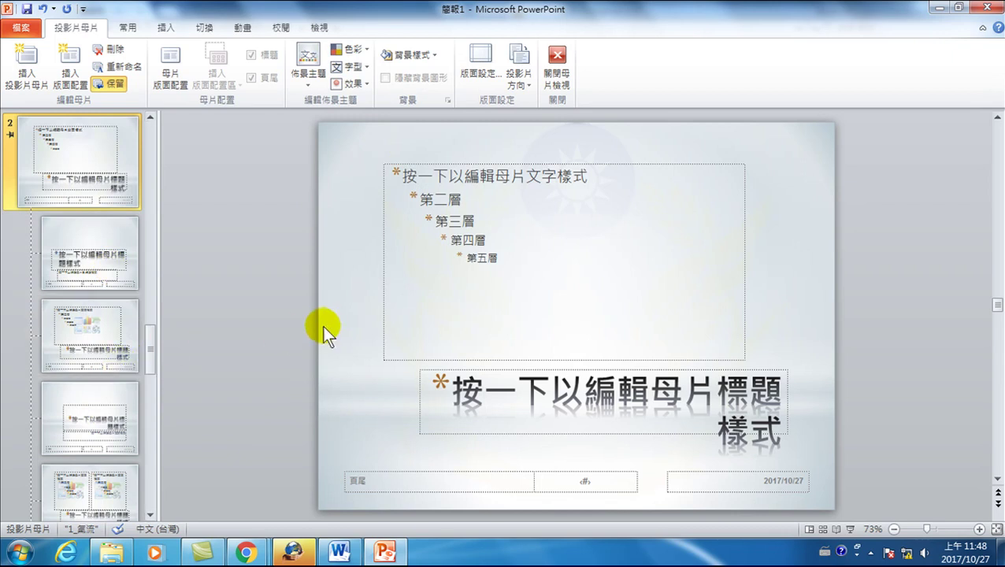
Duplicate the gray master to create a third master, 2_氣流, and select it
right_click(82, 157)
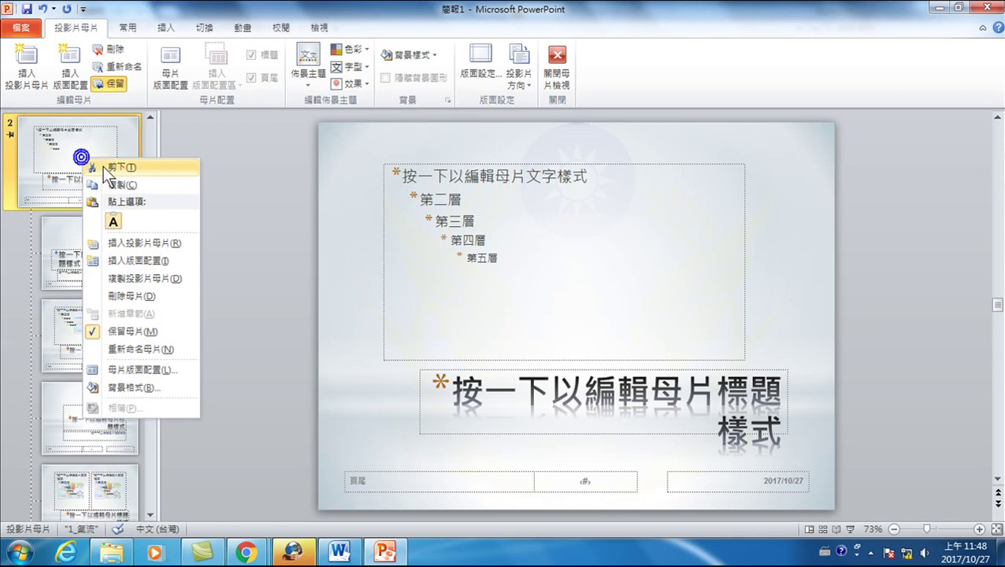
click(146, 277)
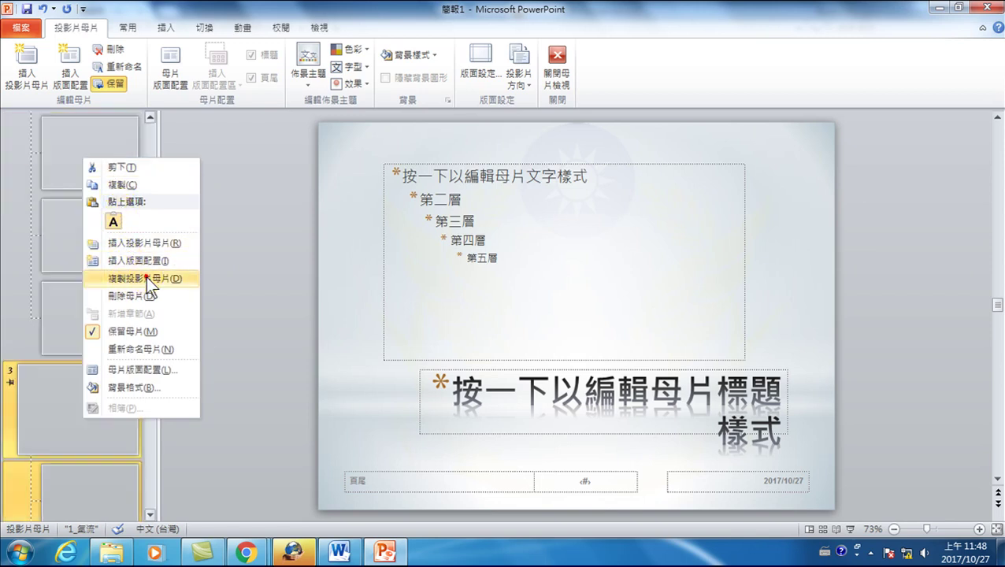
click(64, 236)
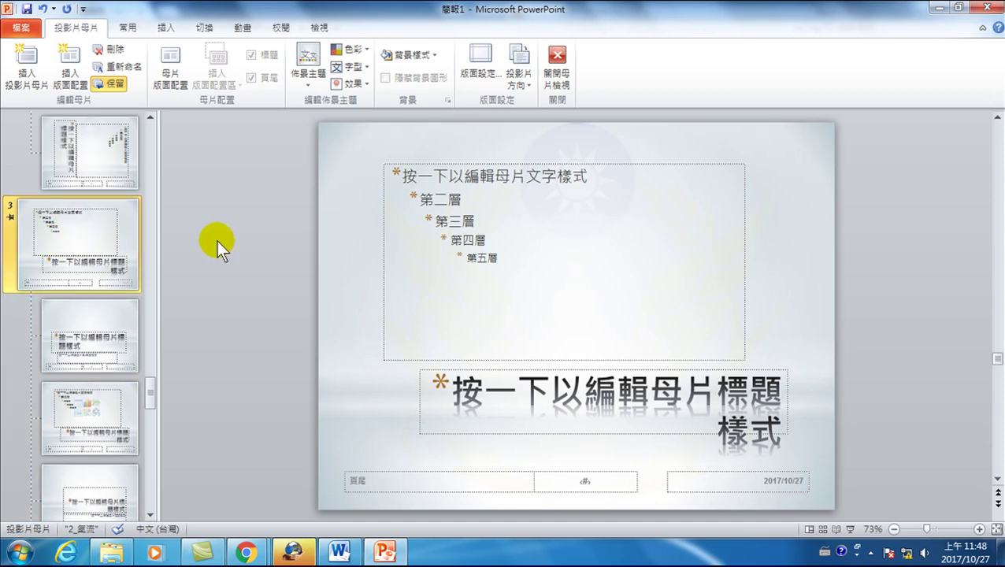
Recolour master 3 with the blue 氣流 colour scheme
click(350, 49)
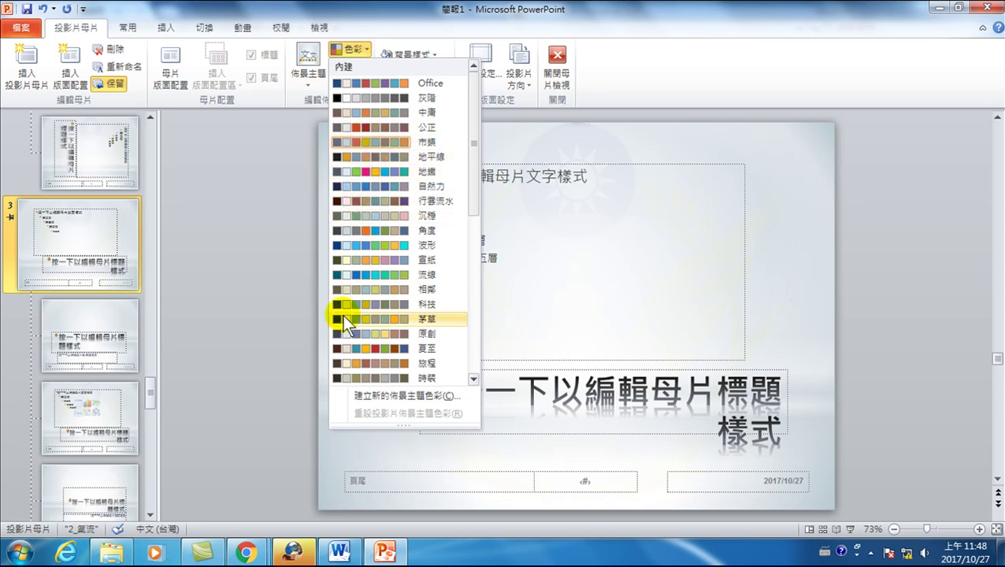
scroll(366, 315, down, 2)
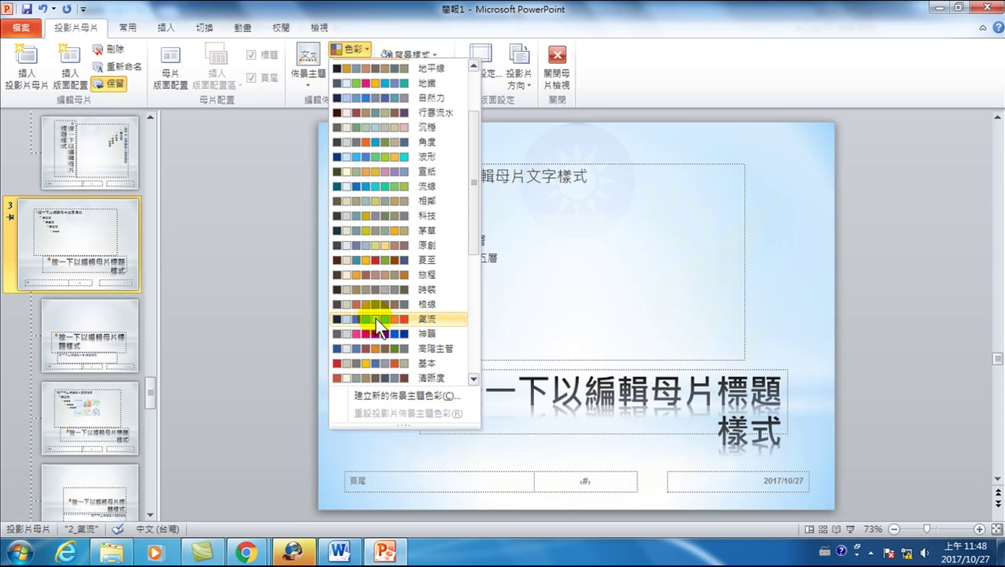
click(374, 318)
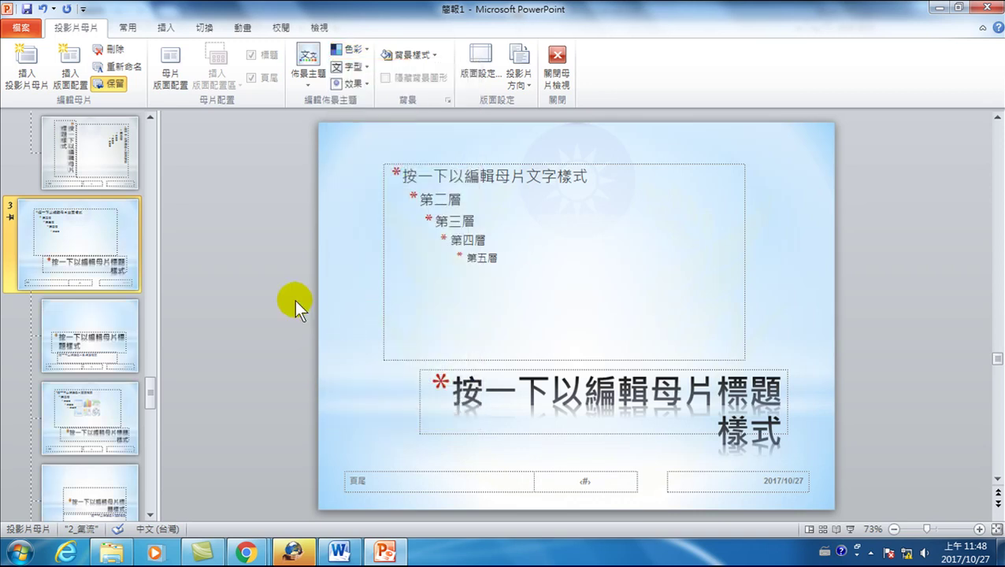
scroll(70, 246, up, 10)
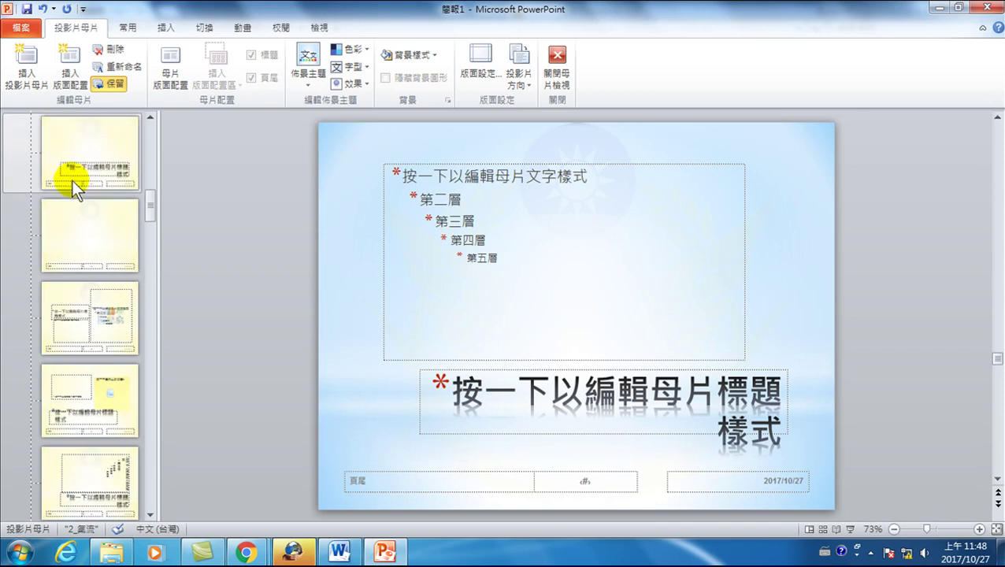
Leave Slide Master view and return to the single yellow title slide
scroll(83, 137, up, 2)
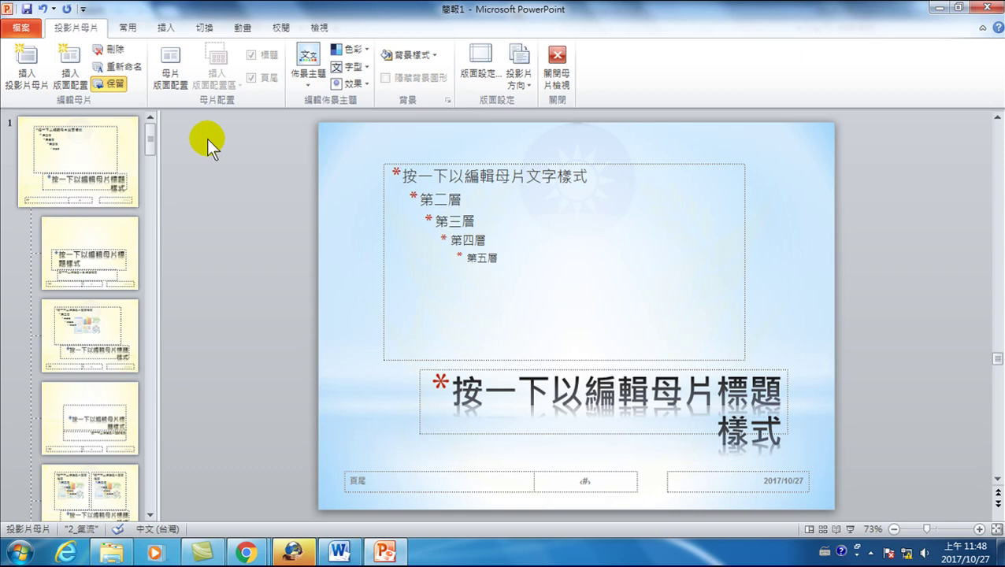
click(557, 58)
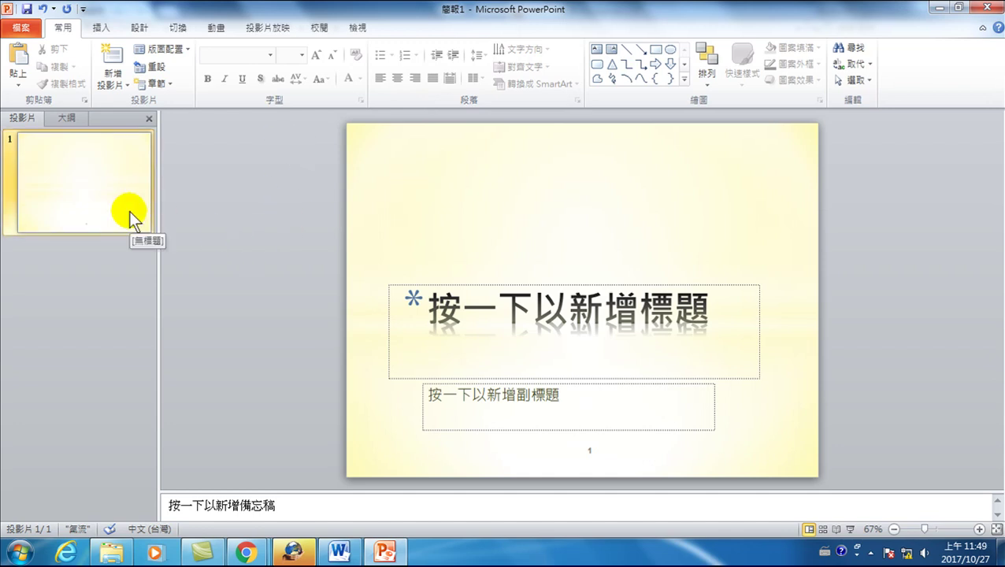
Title slide 1 'NTPD' and insert a new slide after it
click(582, 325)
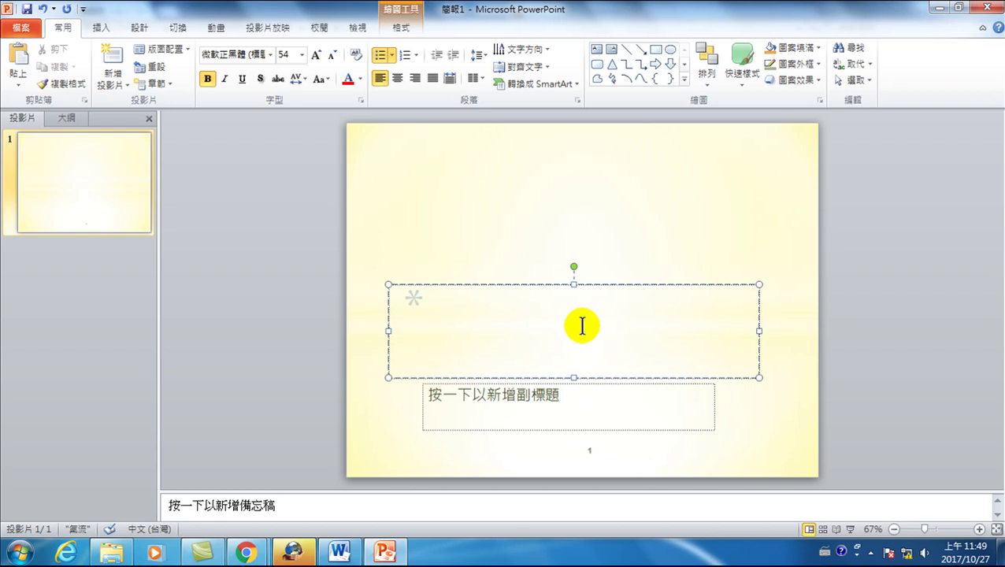
key(ctrl+space)
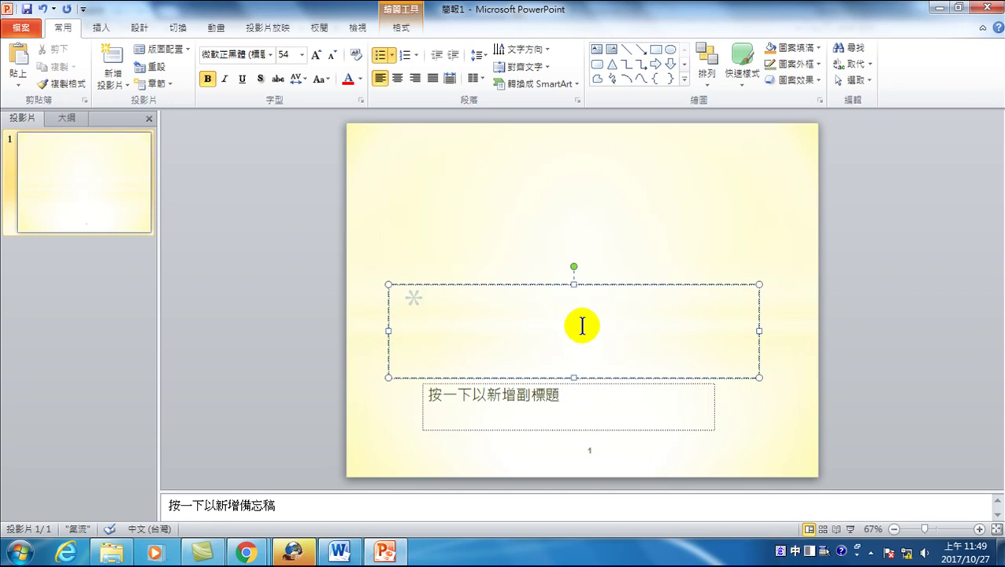
key(ctrl+space)
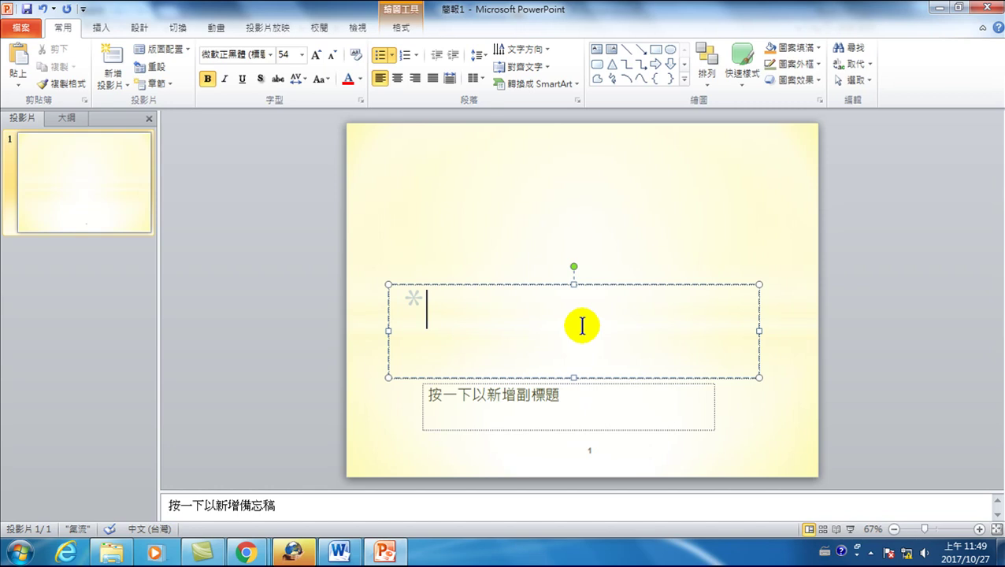
text(NTPD)
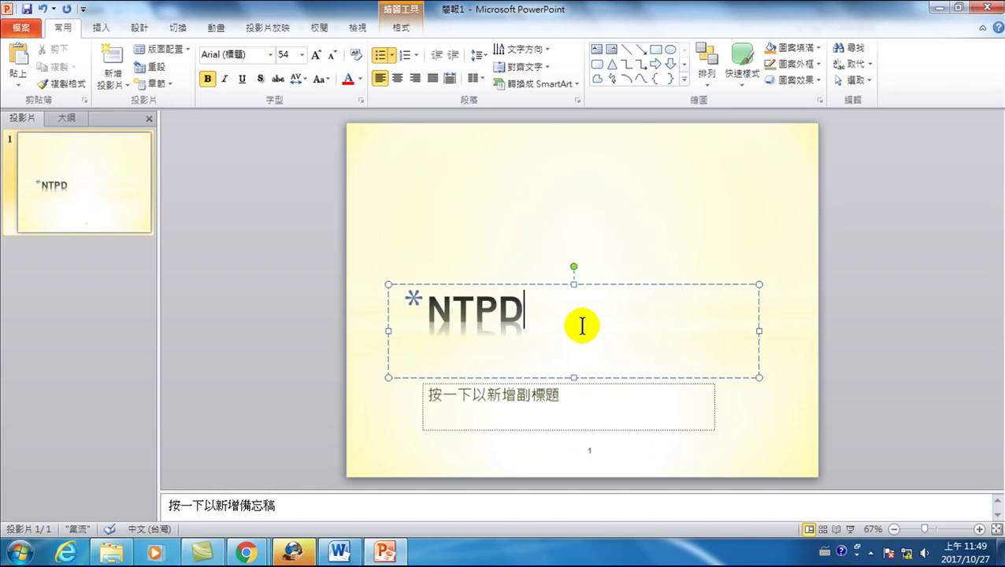
click(579, 203)
click(64, 140)
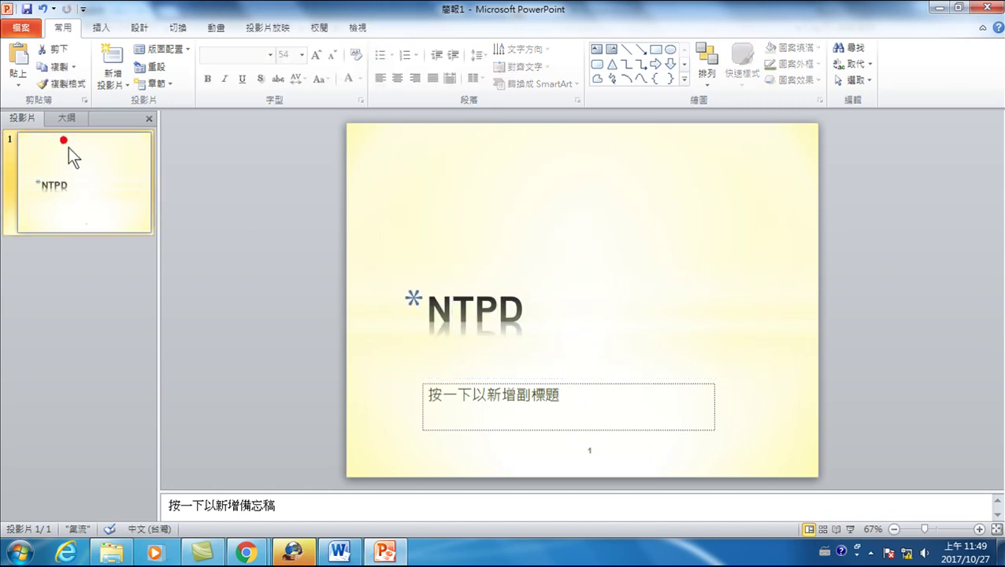
click(109, 64)
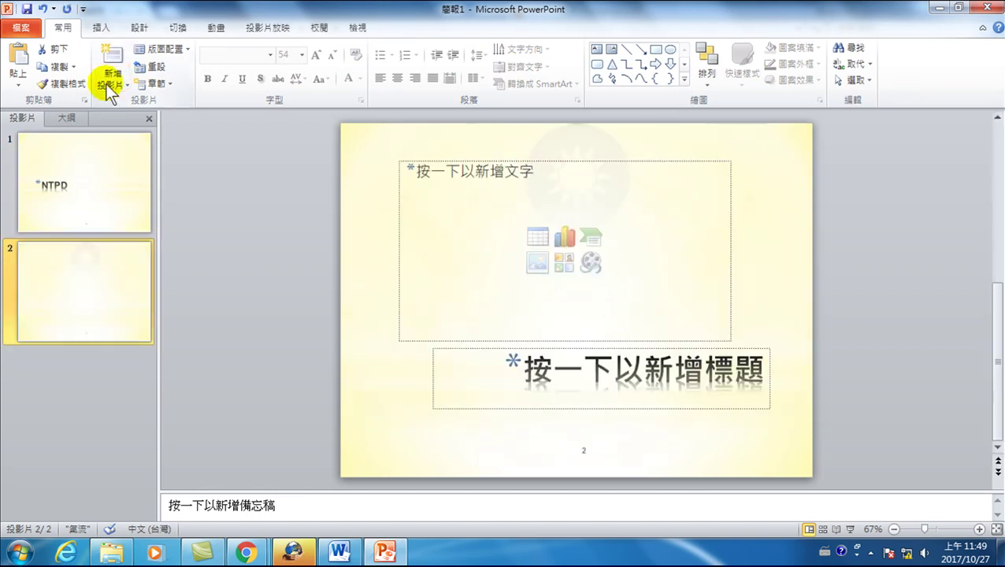
Apply the yellow 氣流 master's 標題投影片 layout to slide 2
right_click(89, 271)
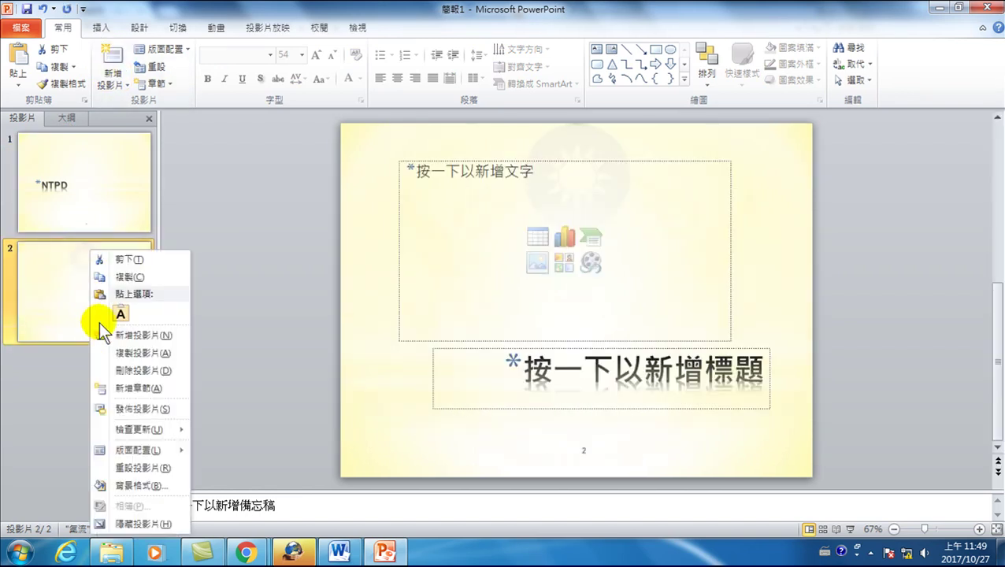
mouse_move(128, 446)
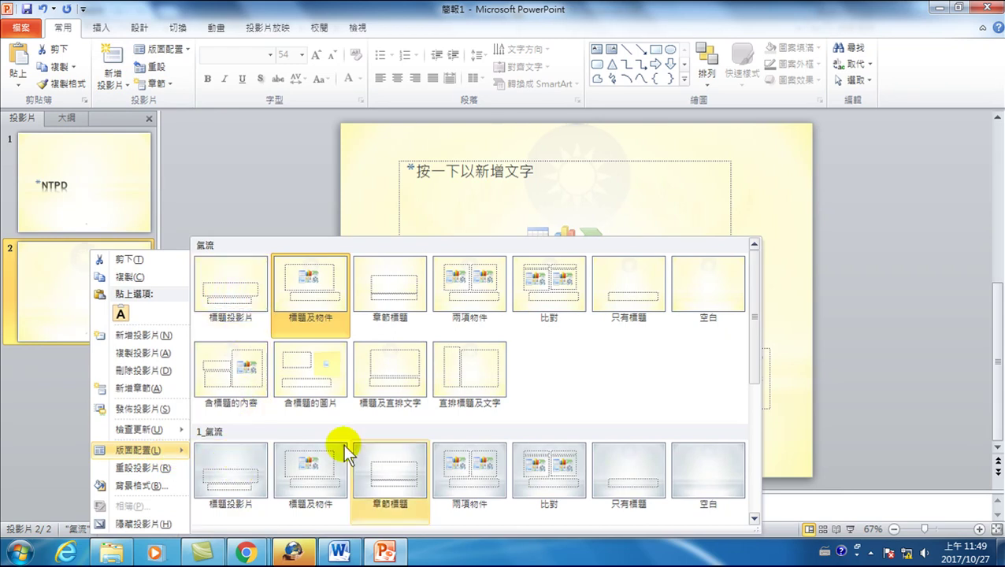
mouse_move(748, 348)
mouse_down()
mouse_move(744, 476)
mouse_move(732, 323)
mouse_up()
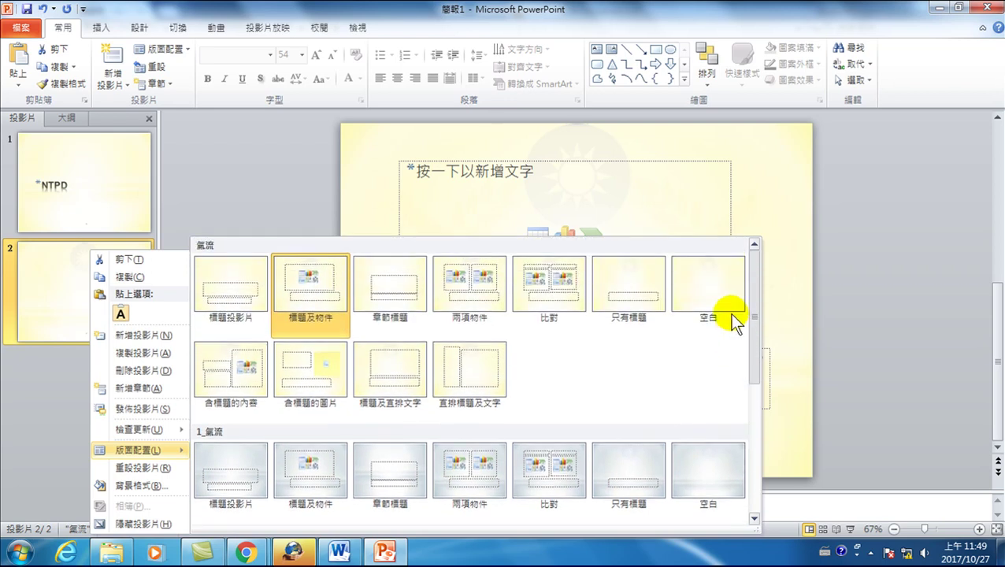
mouse_move(732, 323)
mouse_down()
mouse_move(742, 471)
mouse_move(745, 307)
mouse_up()
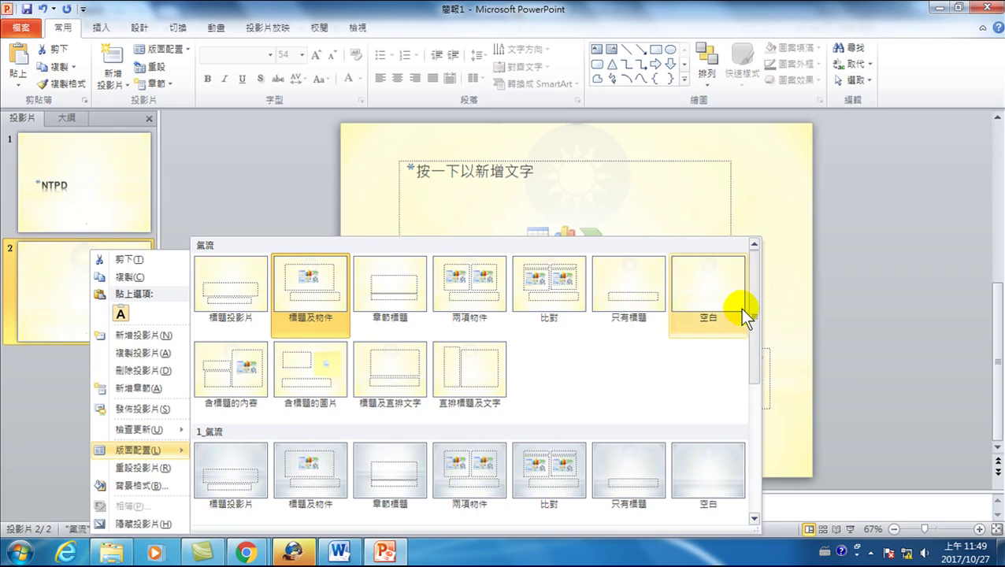
click(230, 274)
Type 交通大隊 into slide 2's title with the Chinese input method
click(540, 327)
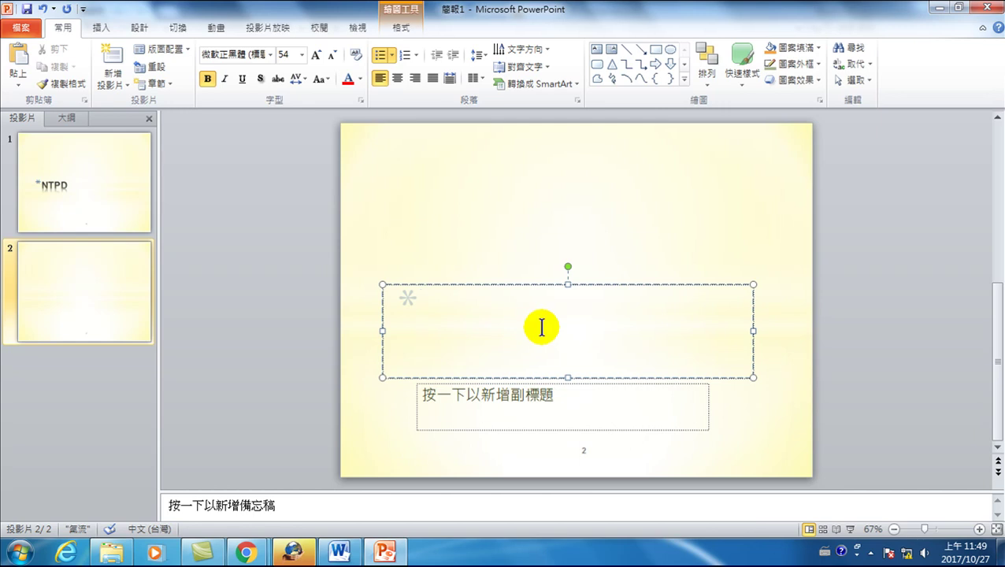
key(ctrl+shift)
text(yck)
key(space)
text(ybnb)
key(space)
text(k)
key(space)
text(nltpo)
key(space)
Remove the stray backslash, complete the title as 交通大隊介紹, and add slide 3
text(\)
key(Return)
key(ctrl+shift)
key(BackSpace)
key(BackSpace)
key(ctrl+shift)
text(oll)
key(space)
text(vfsr)
key(space)
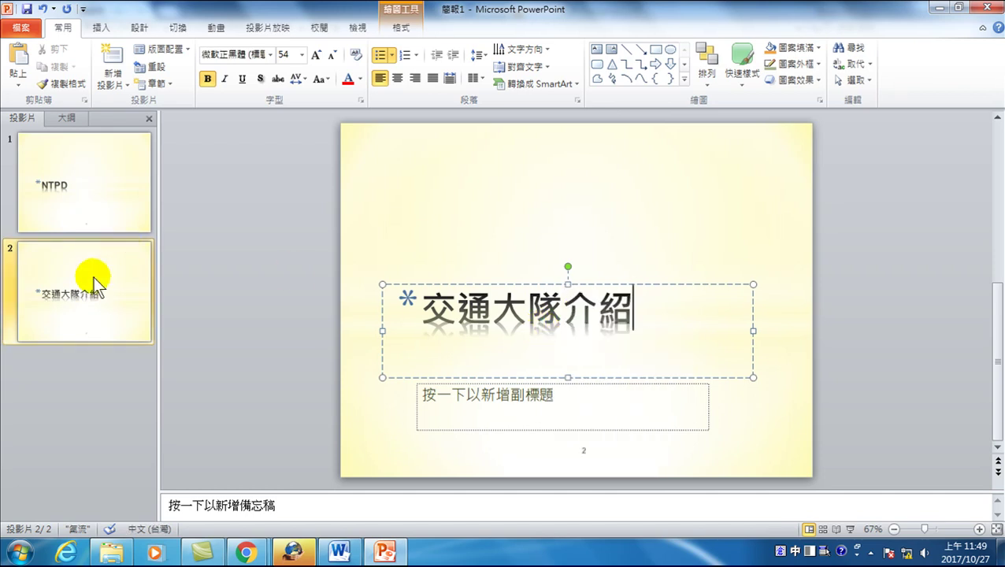
click(93, 276)
click(113, 61)
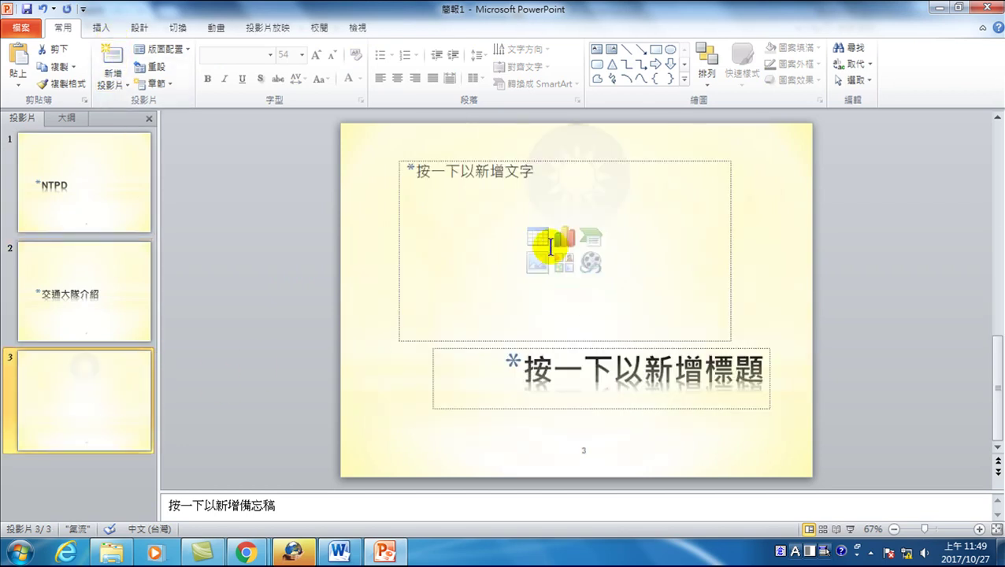
Title slide 3 '主管', deleting the stray apostrophe after it
click(553, 364)
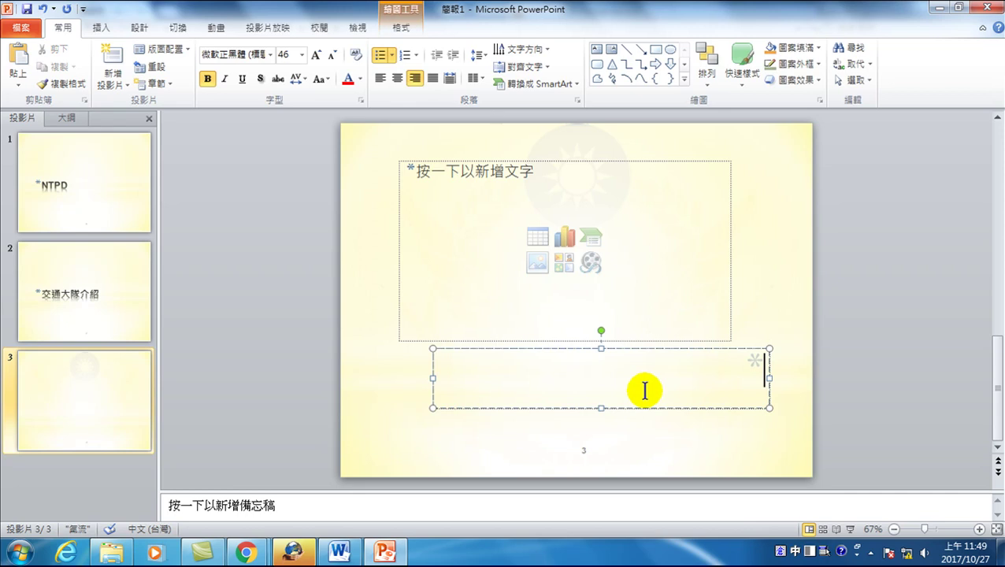
text(yg)
text(主管')
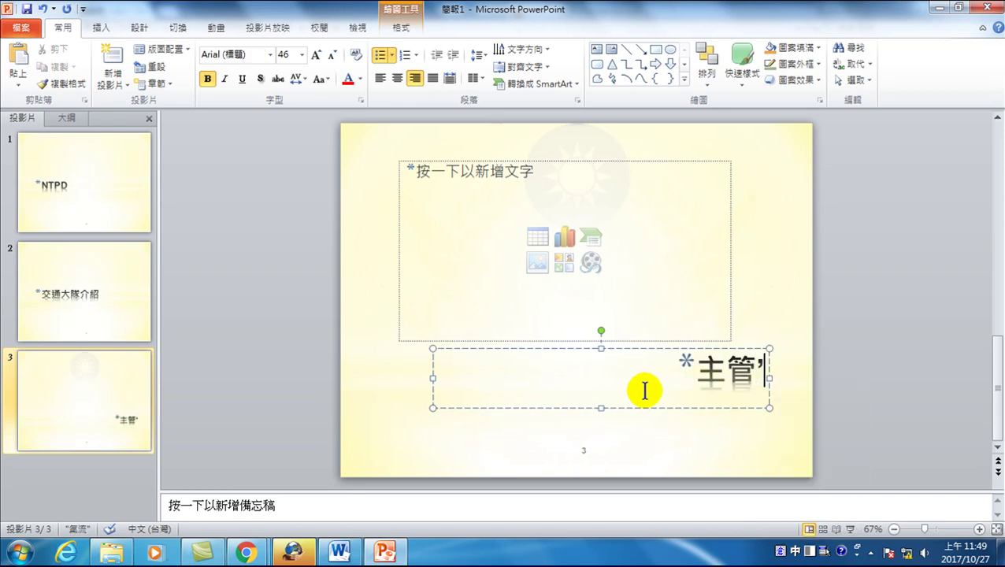
key(BackSpace)
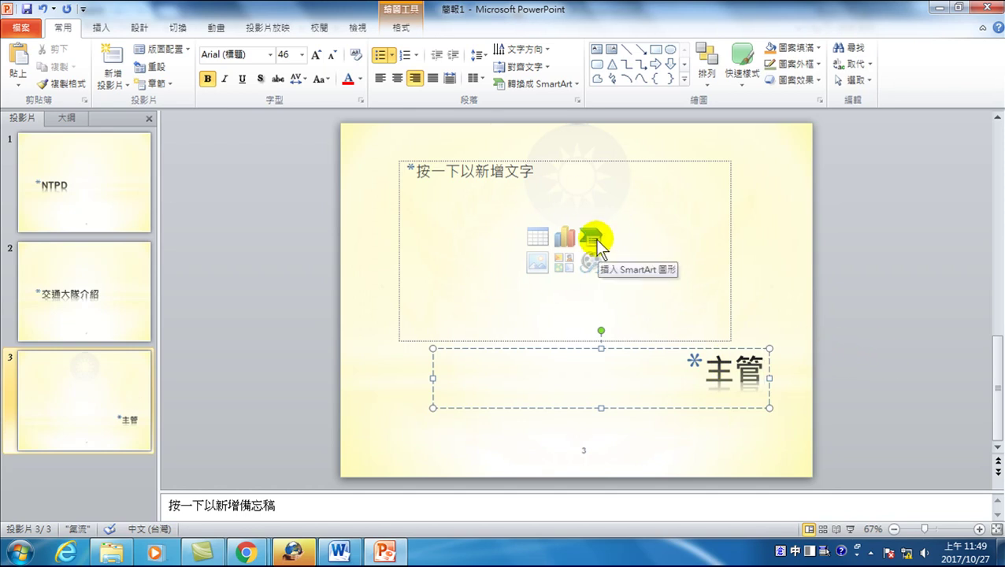
click(101, 396)
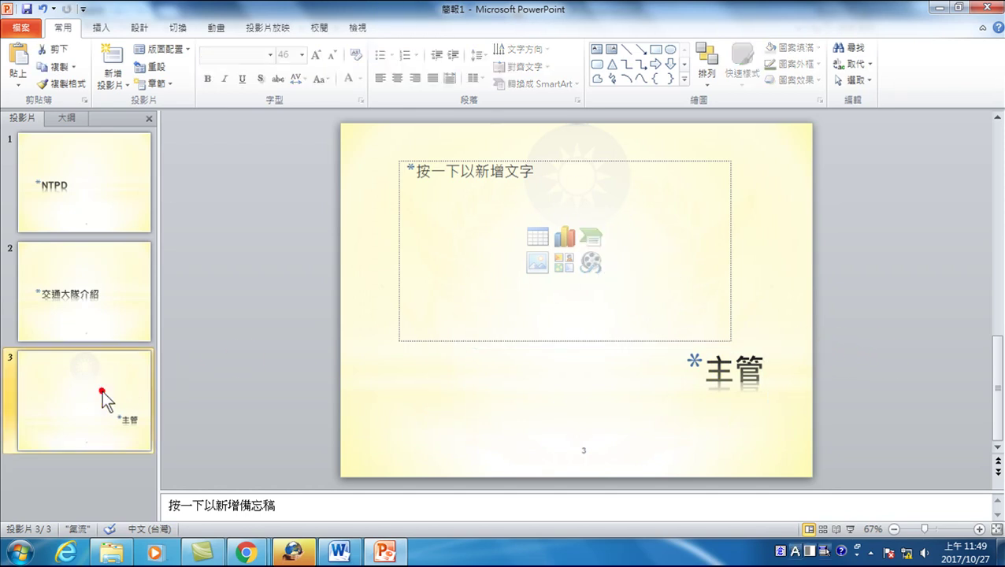
Add slide 4 using the gray 1_氣流 master's 標題投影片 layout
click(112, 55)
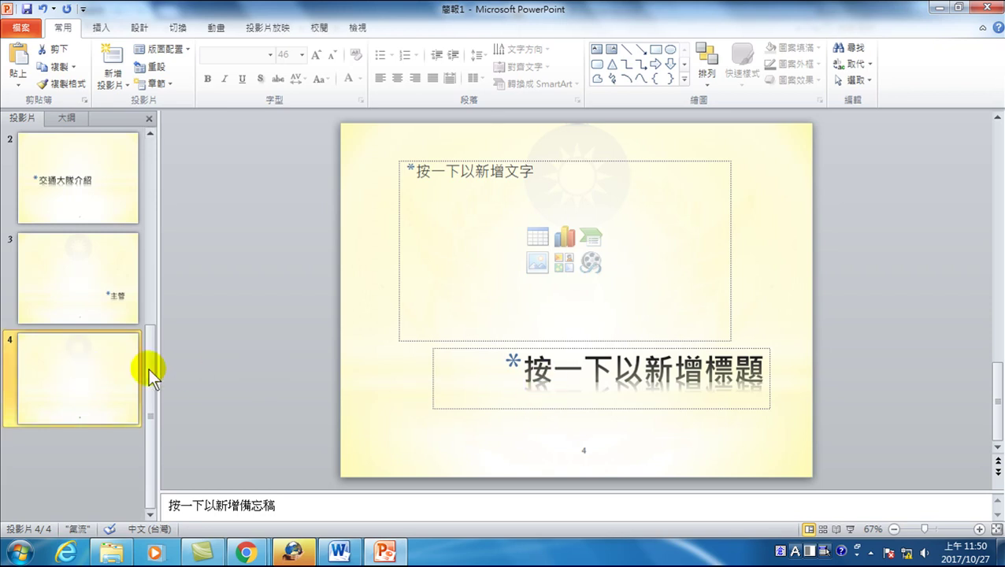
right_click(105, 364)
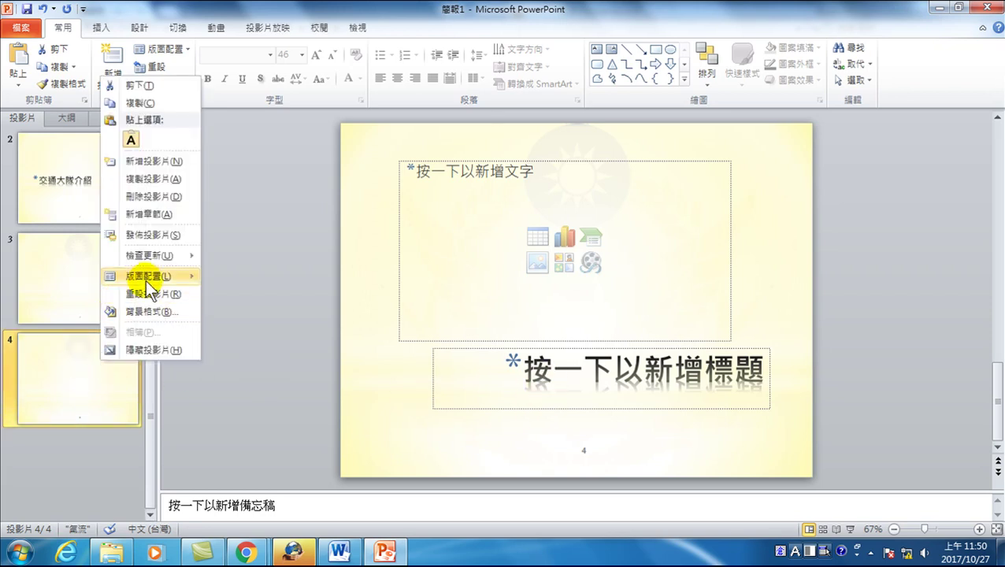
mouse_move(152, 278)
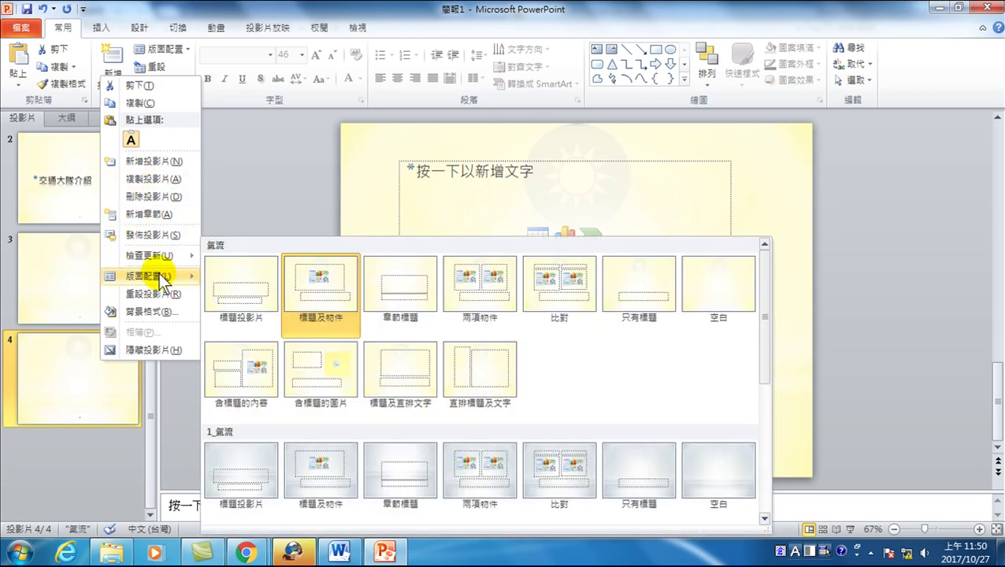
scroll(314, 336, down, 1)
scroll(310, 358, down, 2)
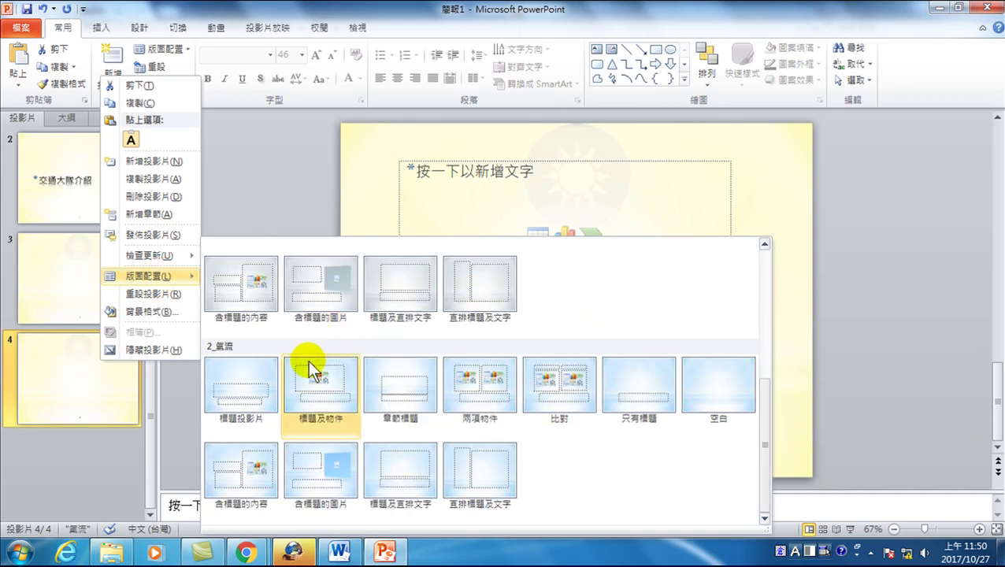
scroll(310, 360, up, 3)
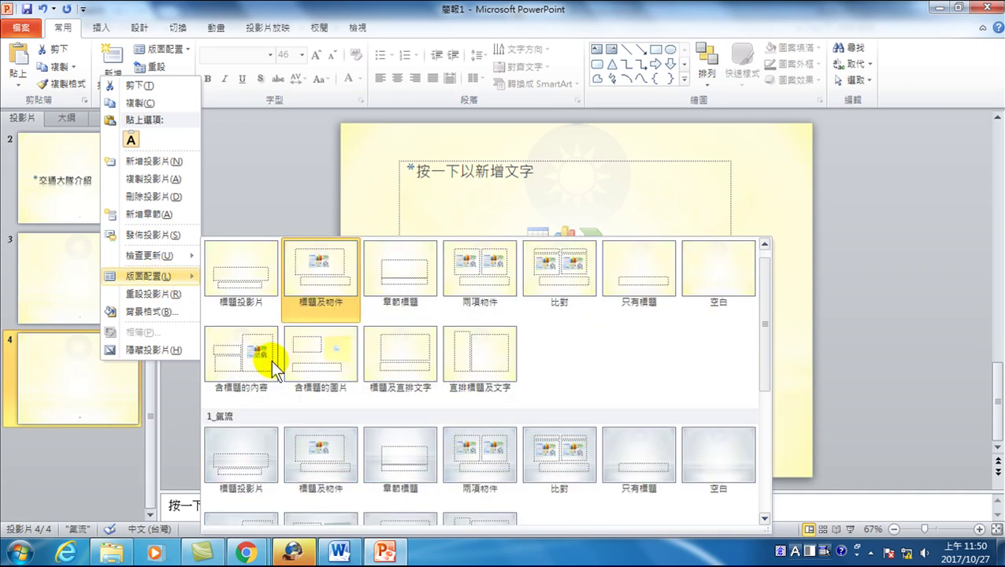
click(247, 450)
Title slide 4 '鑑識' and add a new gray slide 5 after it
click(532, 315)
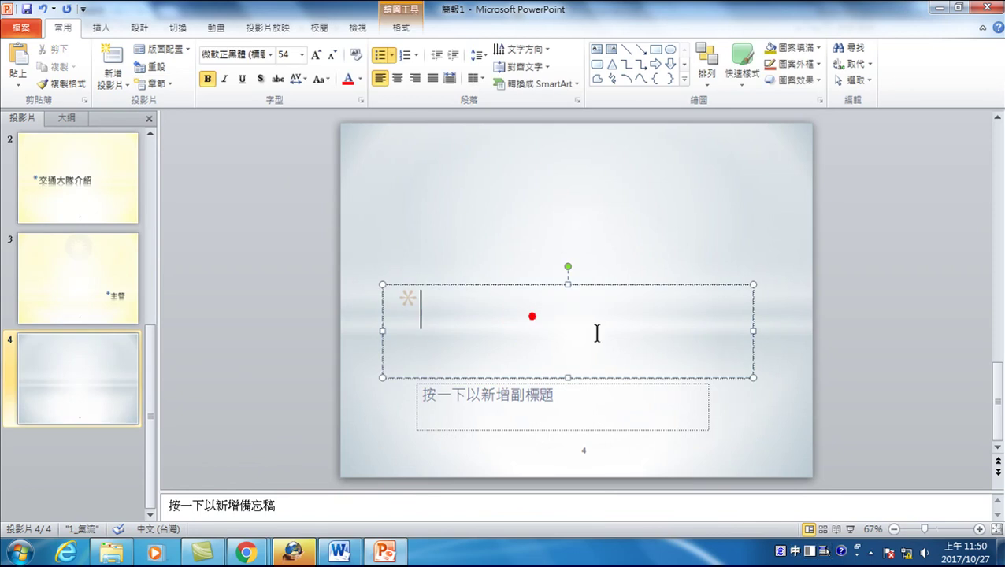
text(cs)
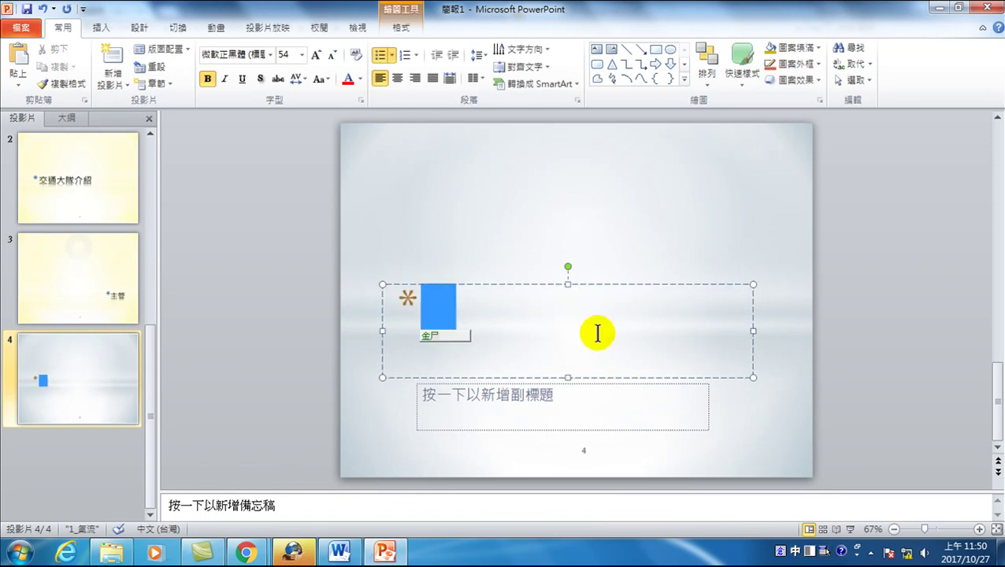
text(it)
key(space)
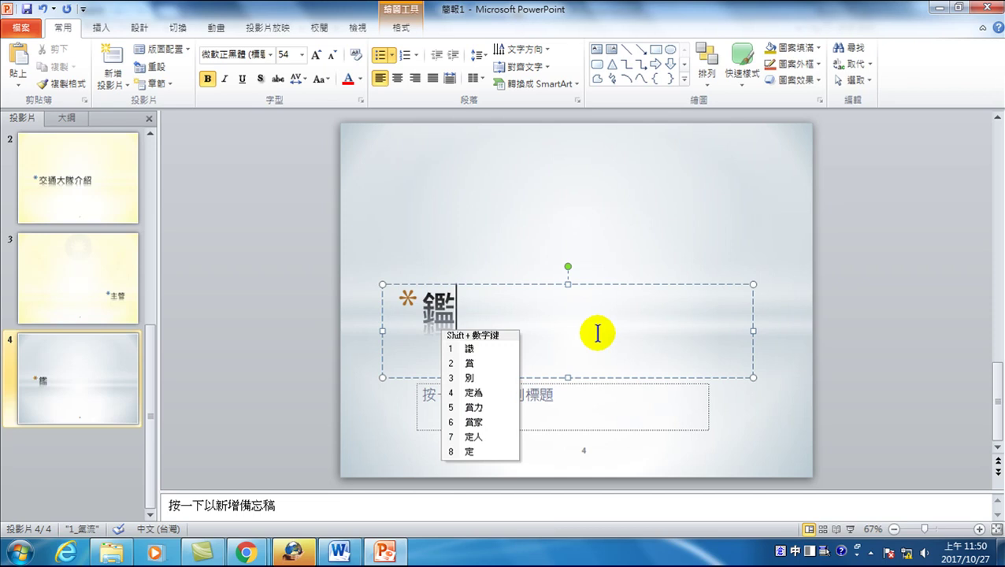
key(shift+1)
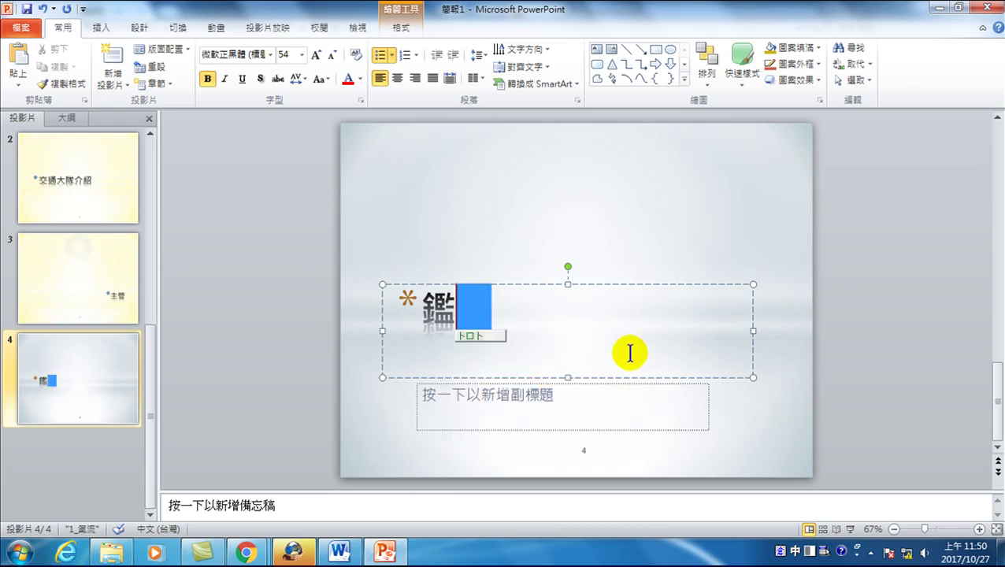
key(Escape)
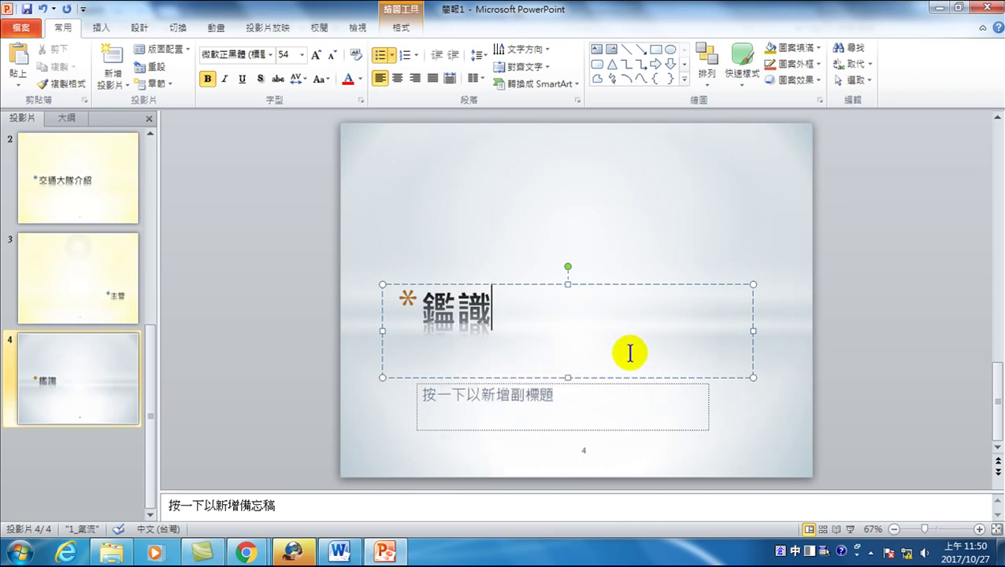
click(74, 364)
click(113, 62)
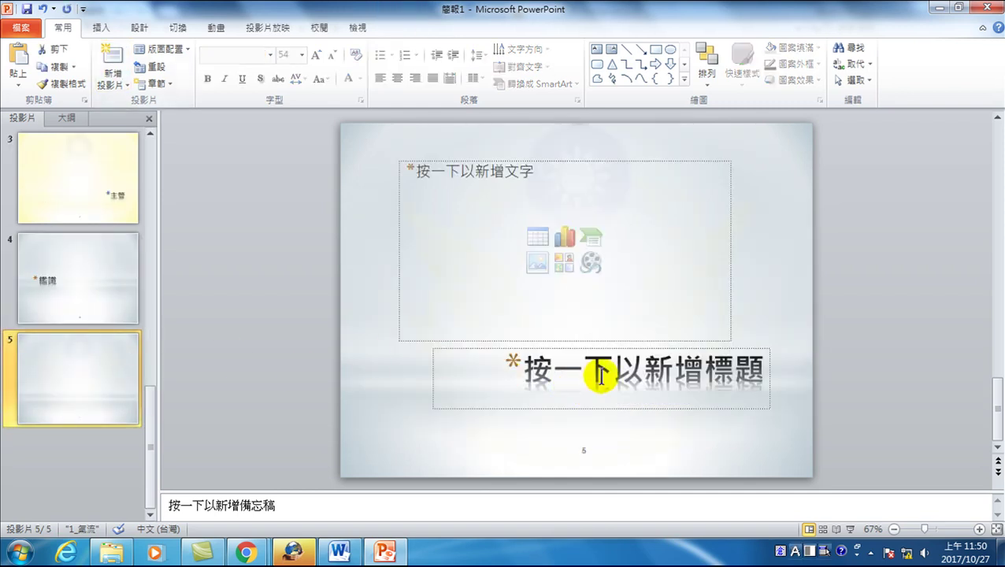
Enter 主管 as the title of slide 5
click(600, 375)
text(yg hj)
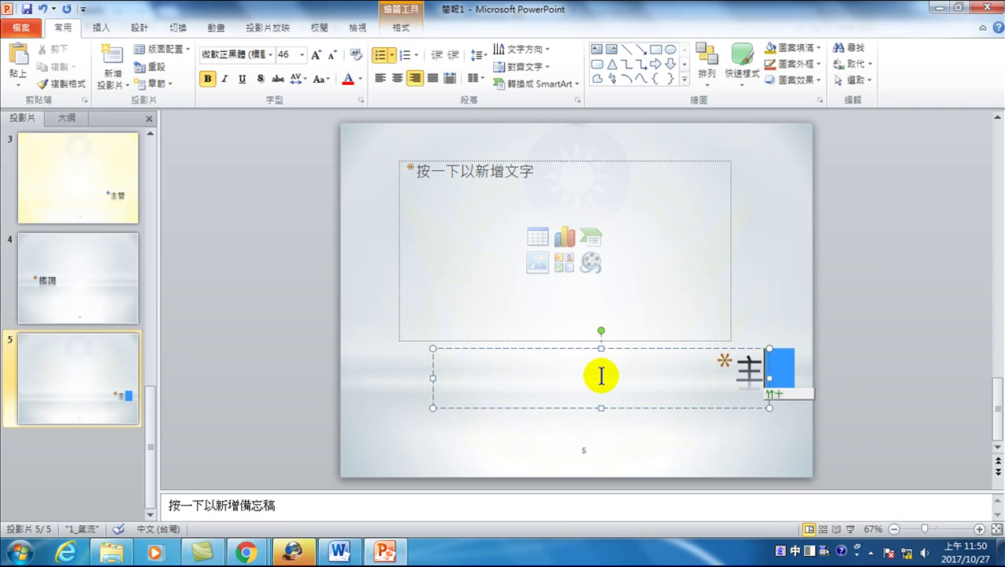
key(space)
key(Return)
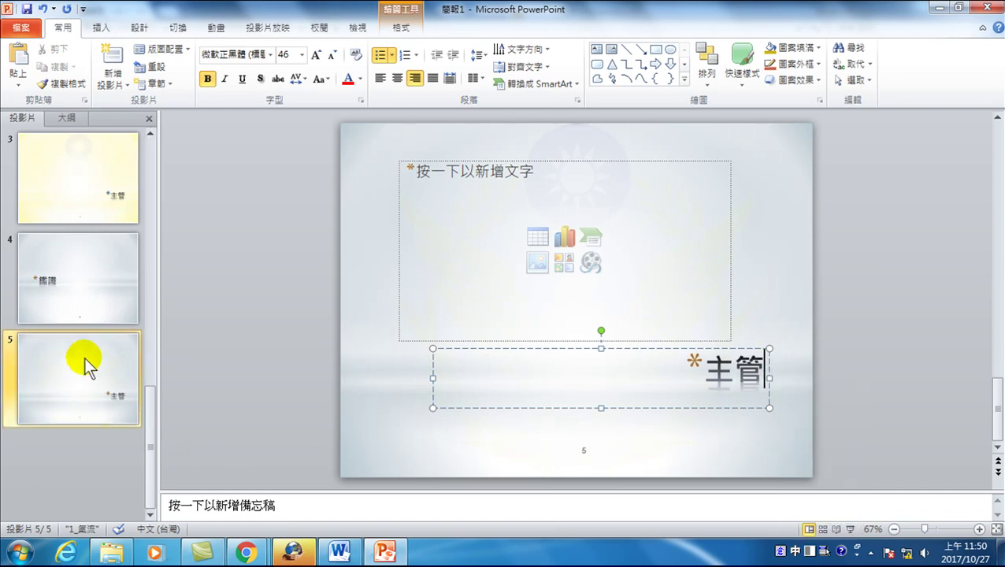
click(67, 353)
Add slide 6 and give it the blue 2_氣流 標題投影片 layout
scroll(64, 223, up, 3)
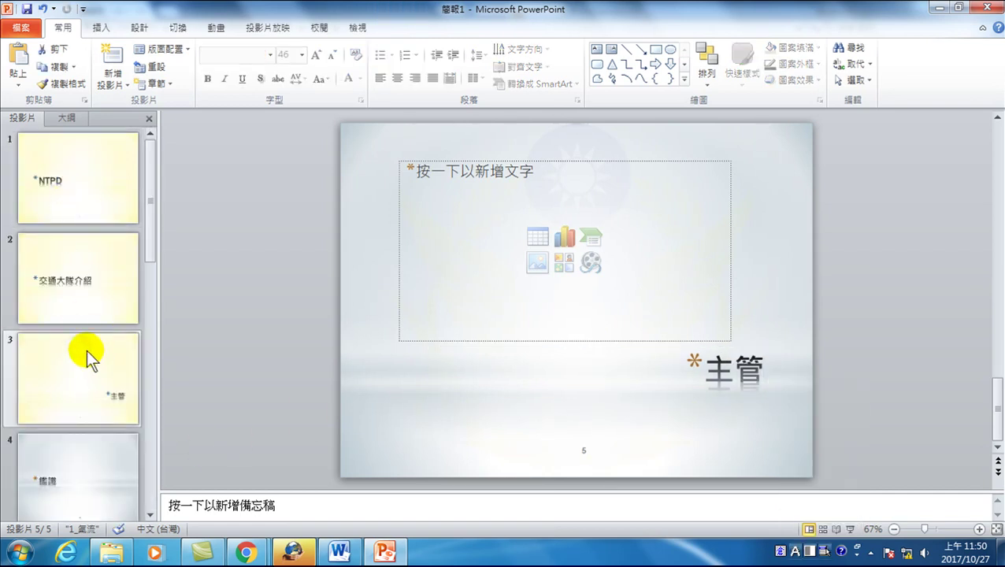
scroll(85, 177, down, 3)
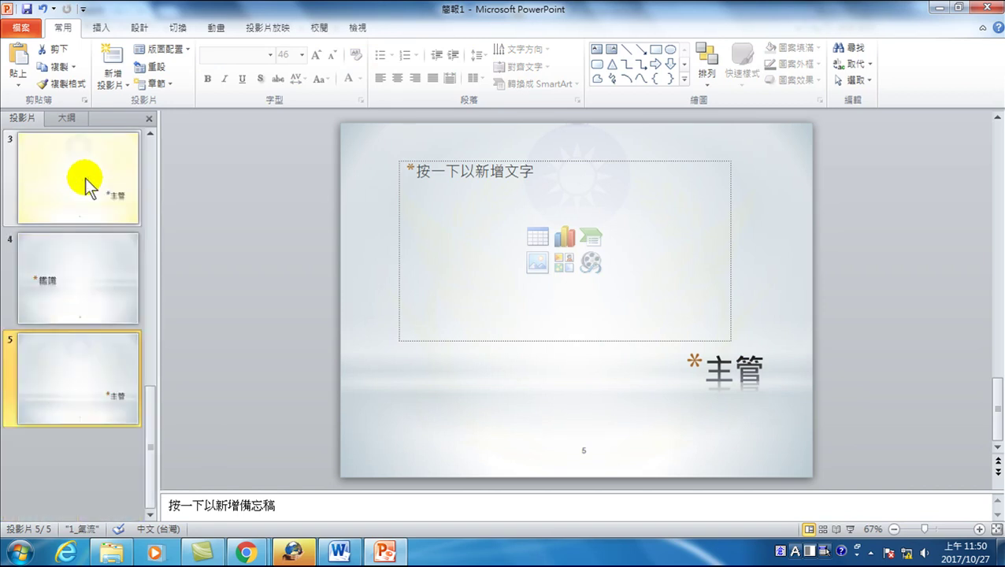
click(76, 366)
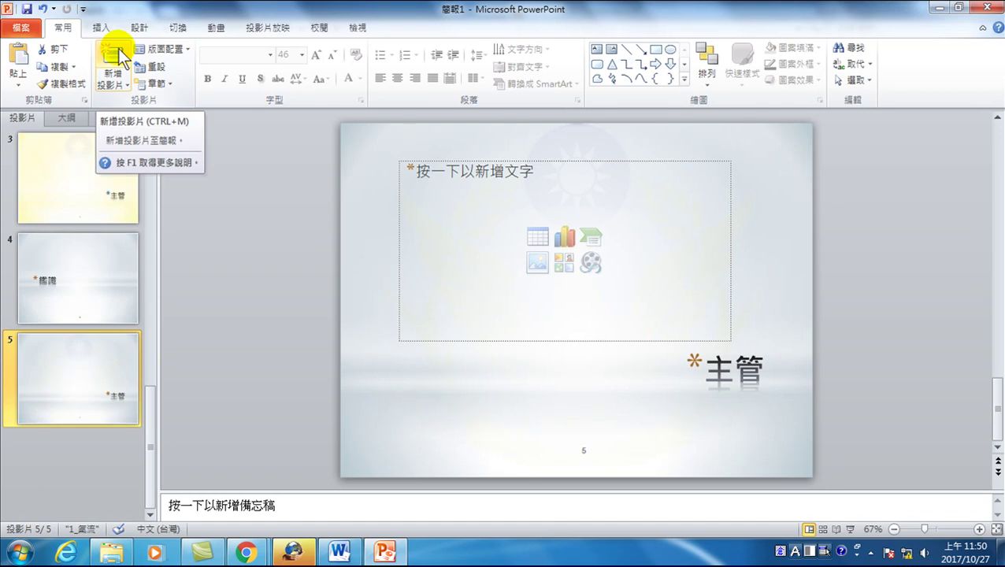
click(111, 64)
right_click(72, 370)
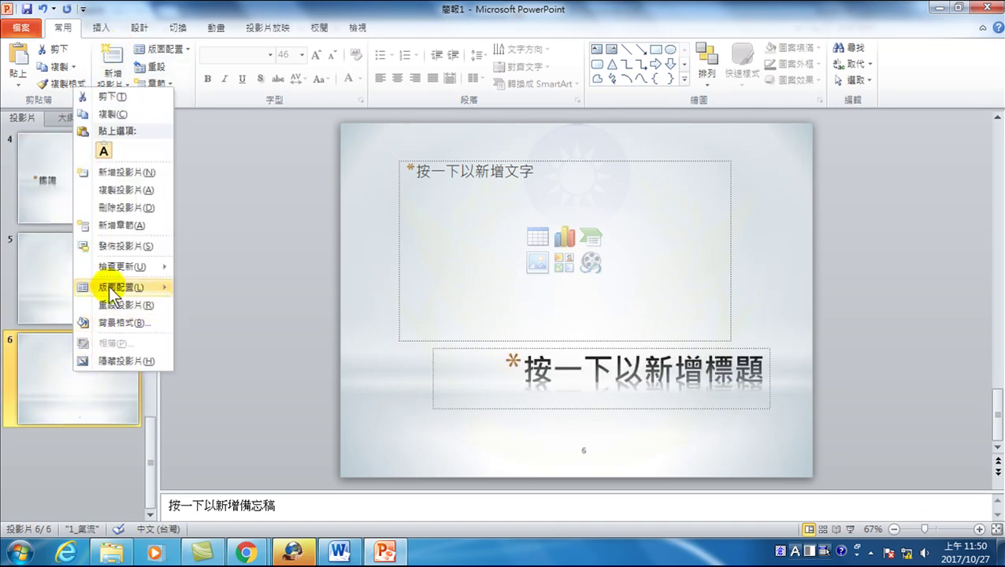
mouse_move(109, 284)
scroll(220, 330, up, 1)
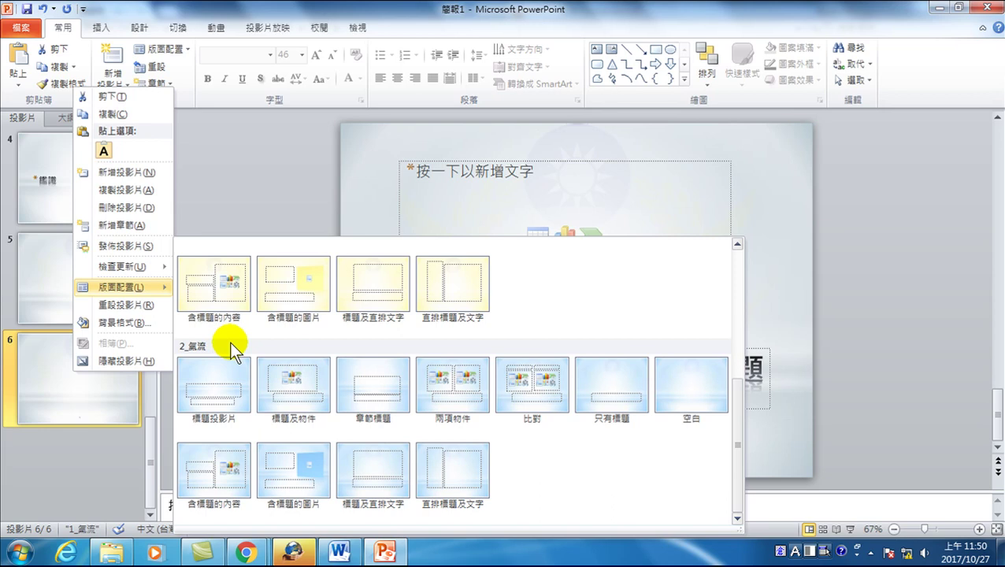
click(213, 381)
click(550, 318)
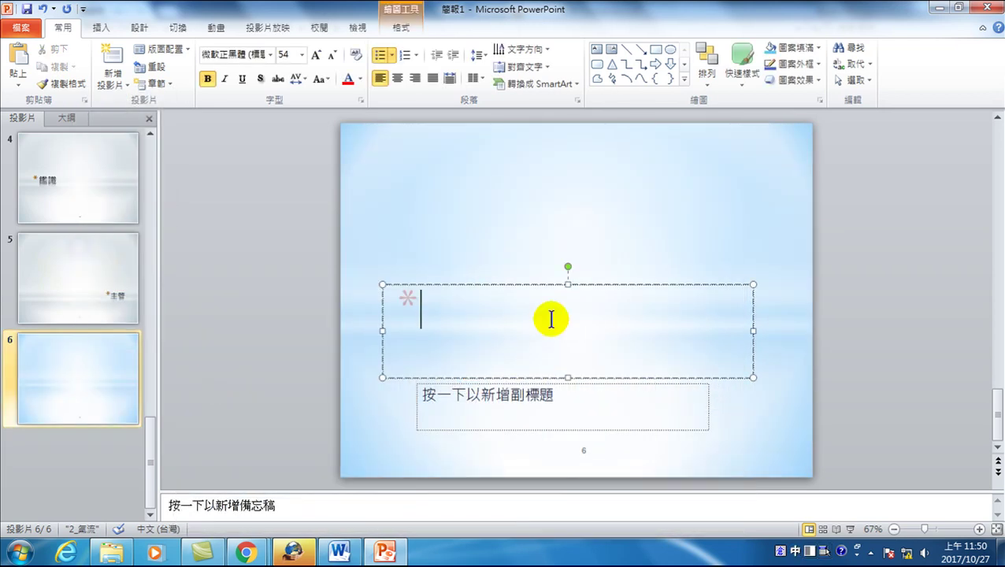
Enter 保防大隊 as slide 6's title, leaving the subtitle empty
text(保)
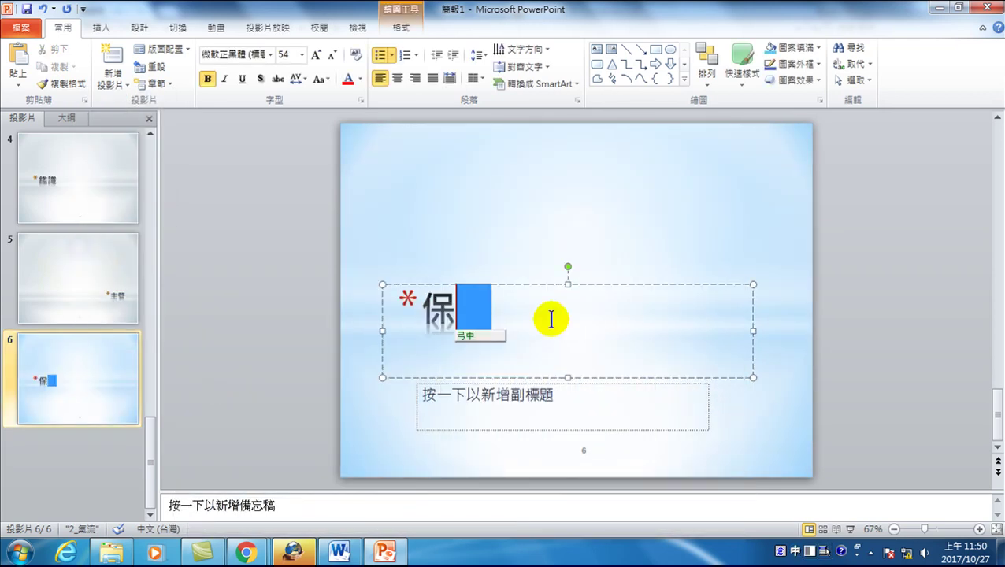
text(防大隊)
key(Return)
click(37, 361)
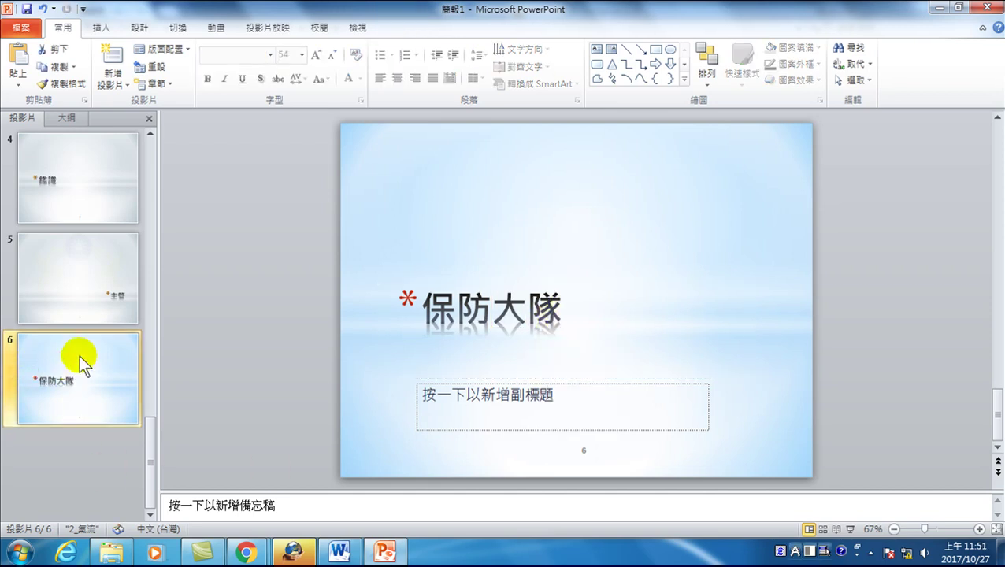
Add a blue slide 7 titled 主管, then scroll back toward the earlier slides
click(120, 51)
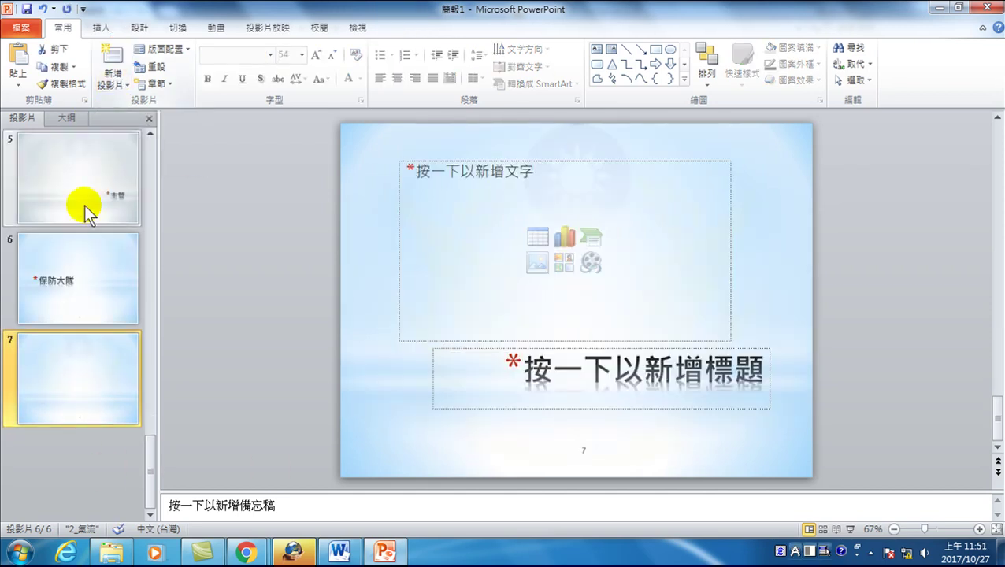
click(575, 364)
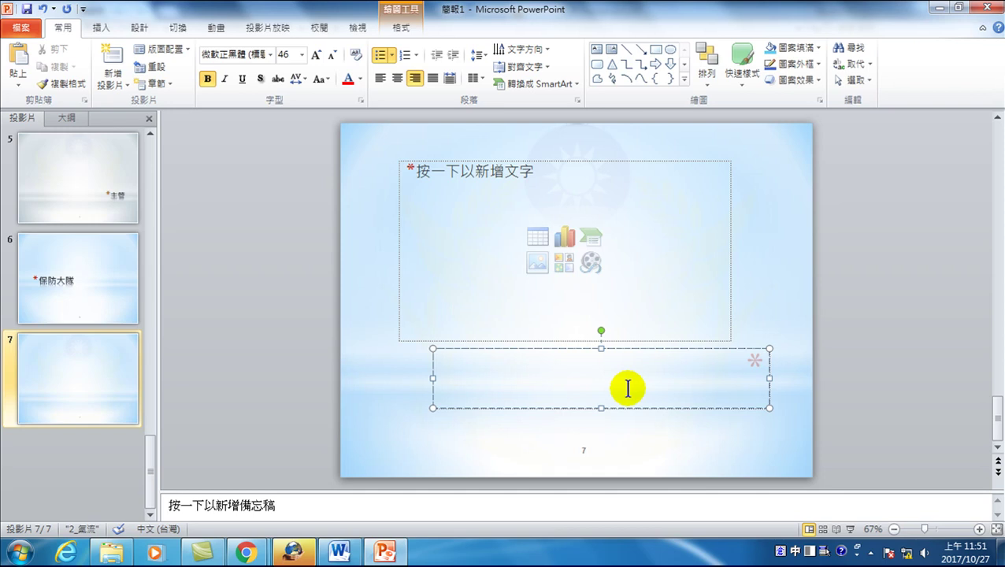
text(主)
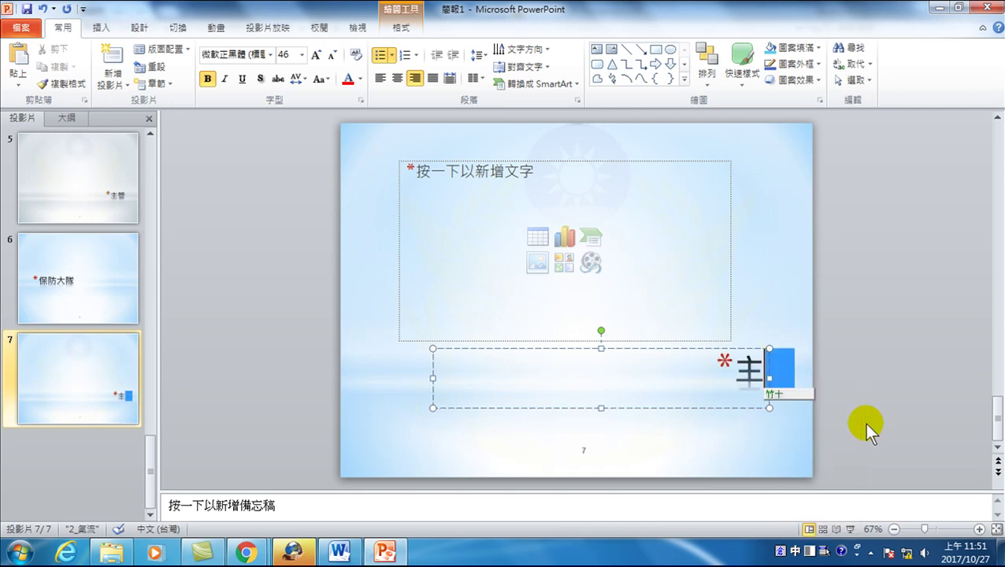
text(管)
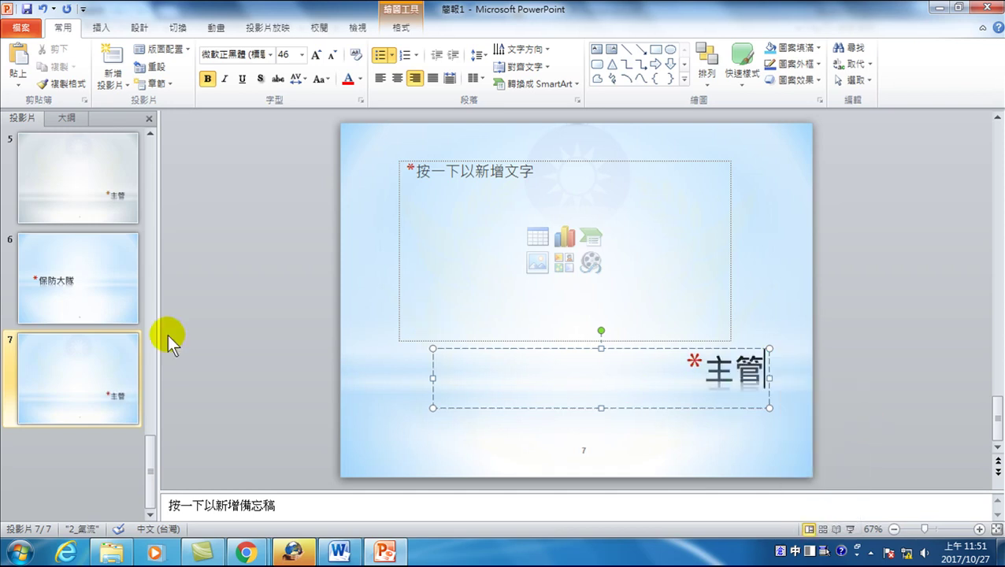
click(98, 267)
scroll(82, 304, up, 5)
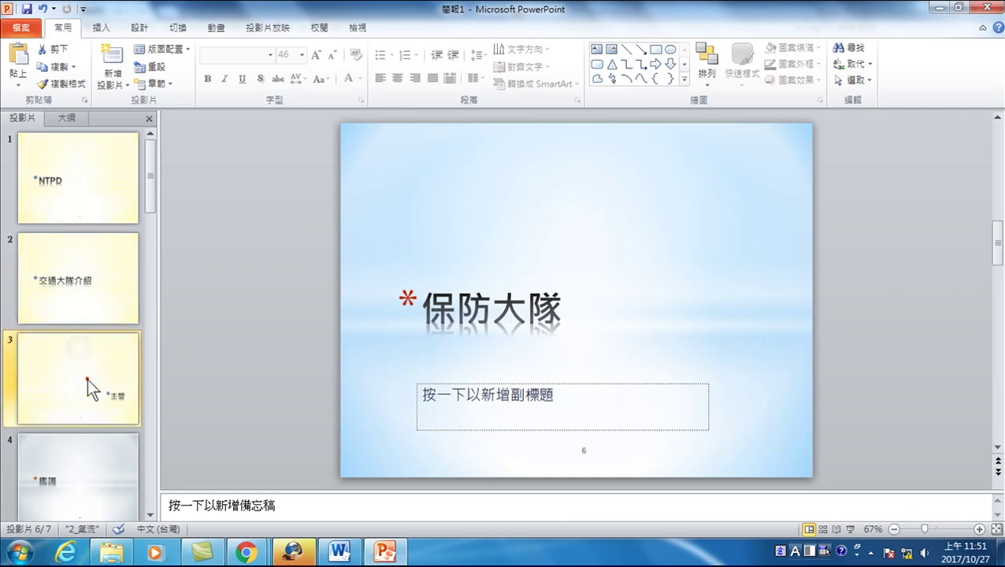
Insert a new yellow slide after slide 3, moving 鑑識 to slide 5
click(87, 378)
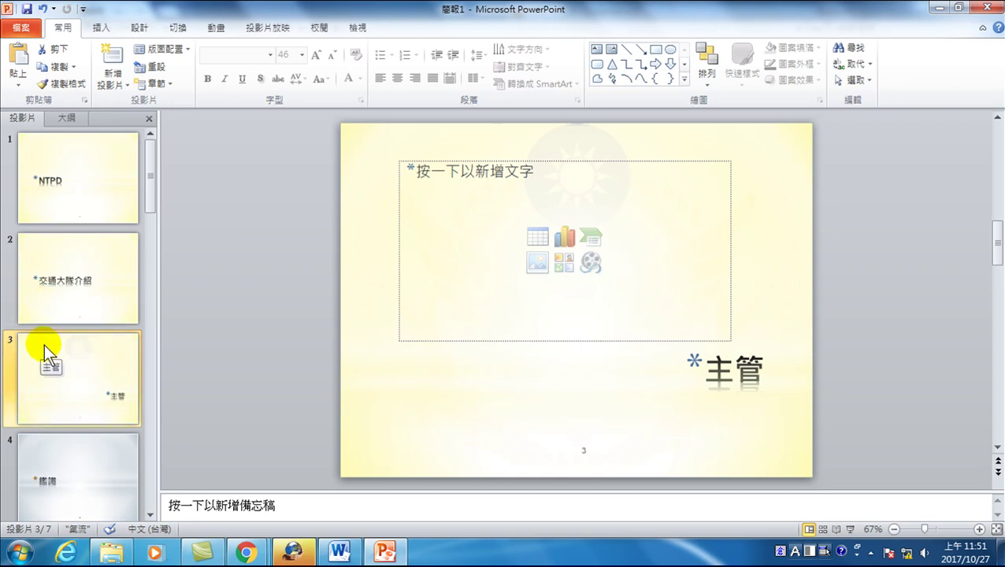
click(111, 63)
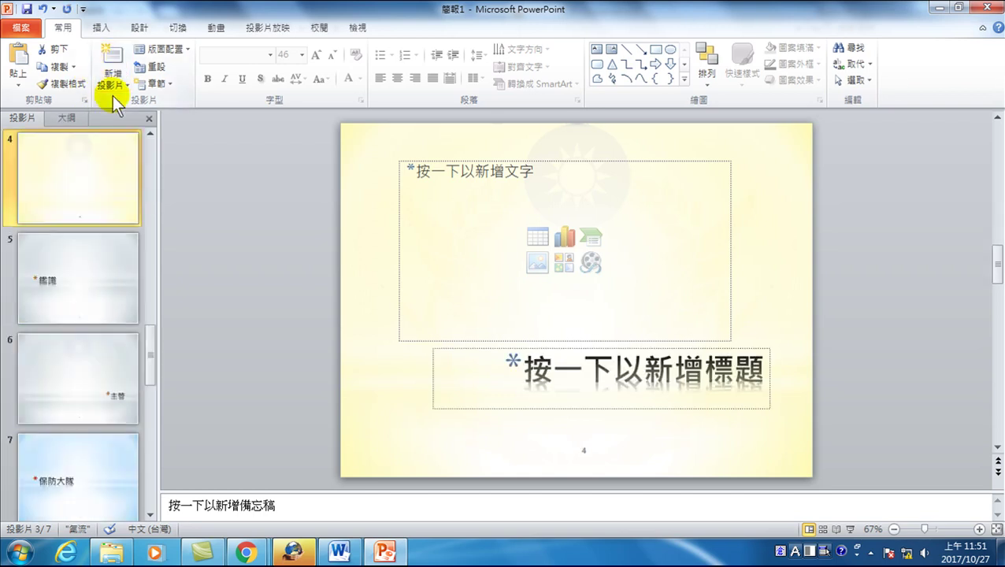